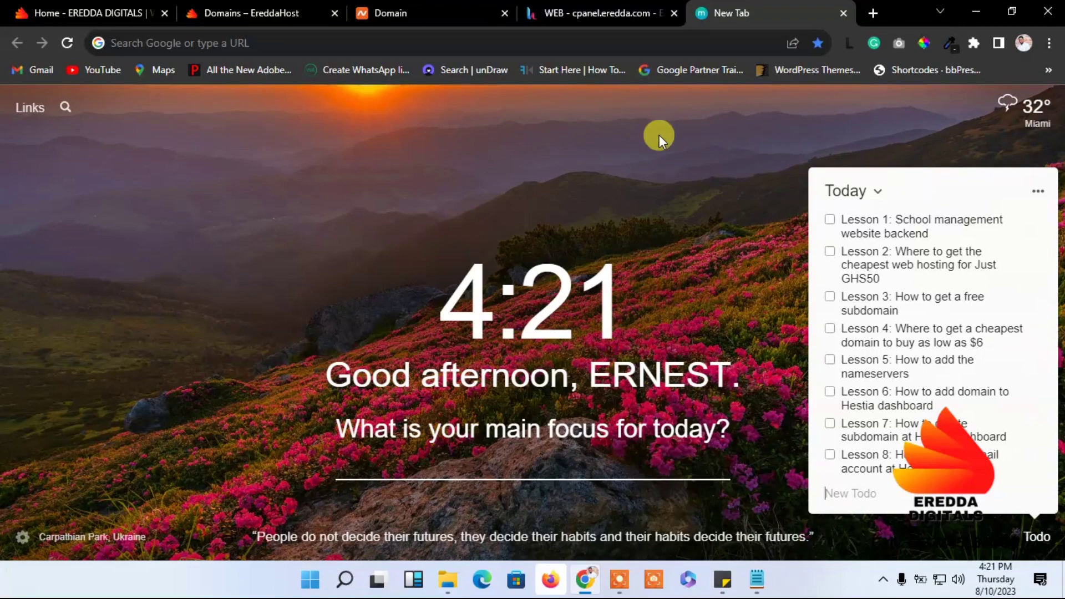
- Switch to the Hestia tab and open the Mail domains list, showing gigeduco.com with 0 accounts
click(588, 8)
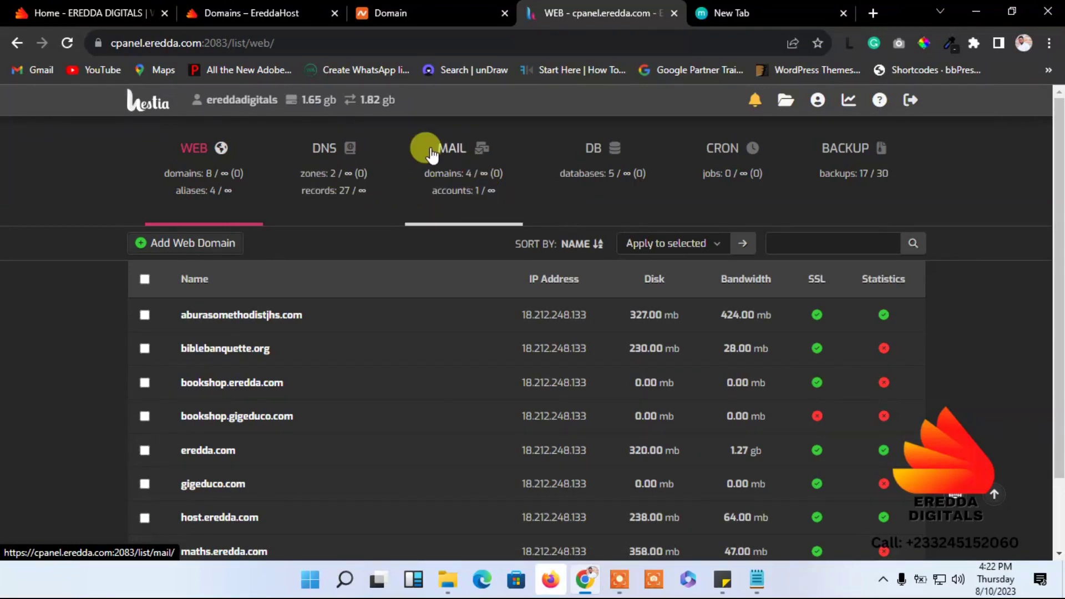
click(231, 161)
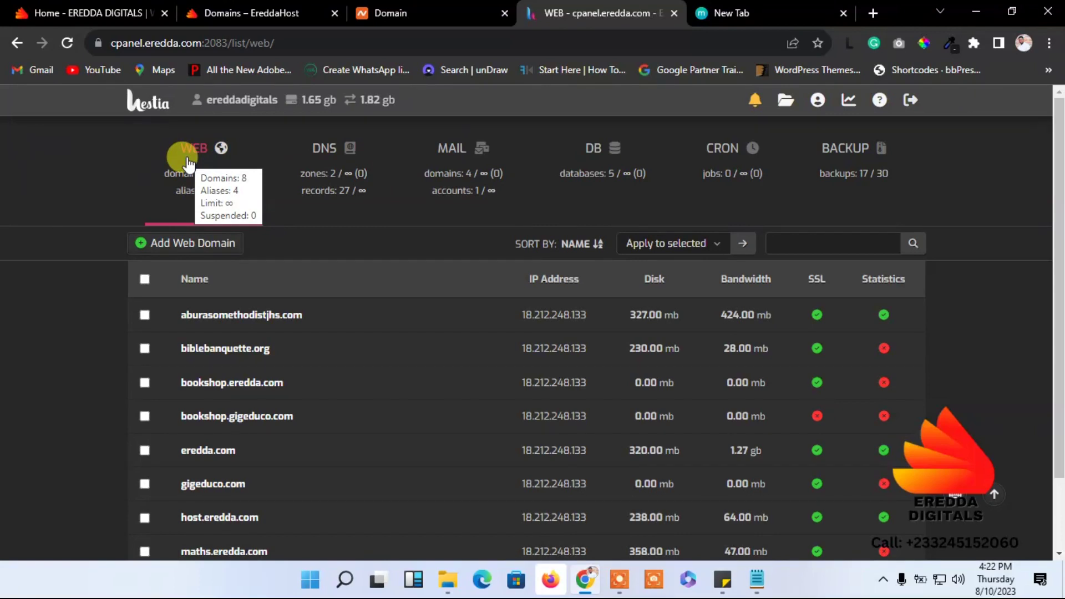
click(457, 166)
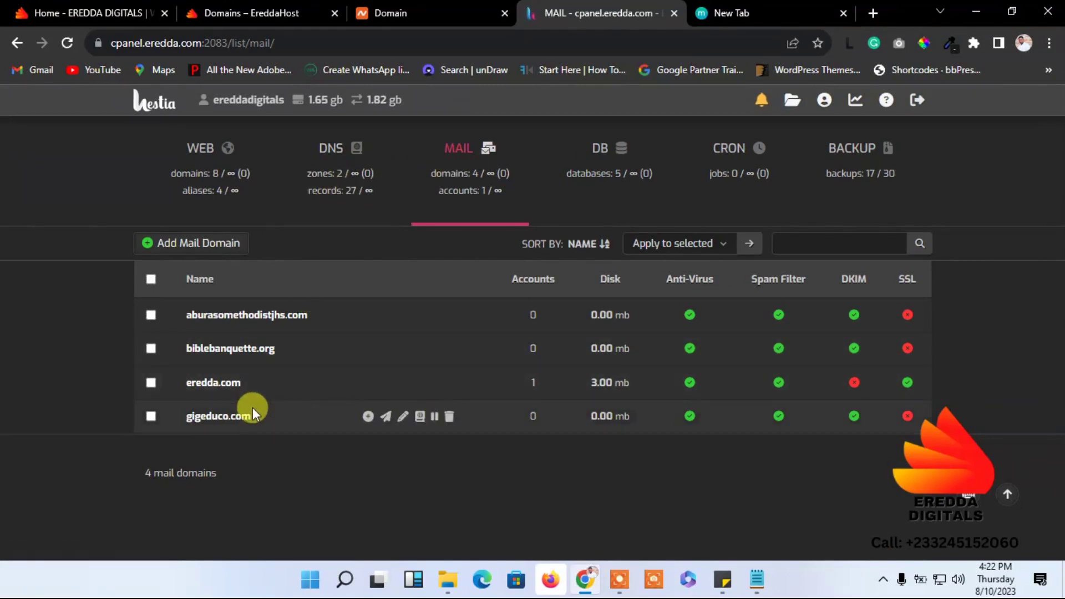
click(231, 425)
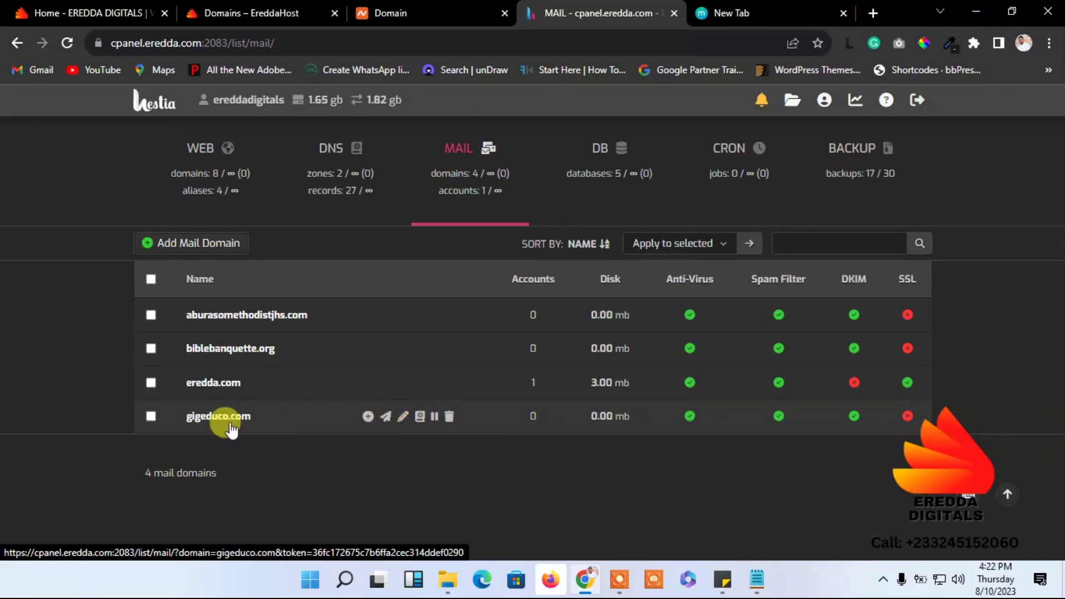
- Enable SSL with a Let's Encrypt certificate on the gigeduco.com mail domain, then save
click(403, 418)
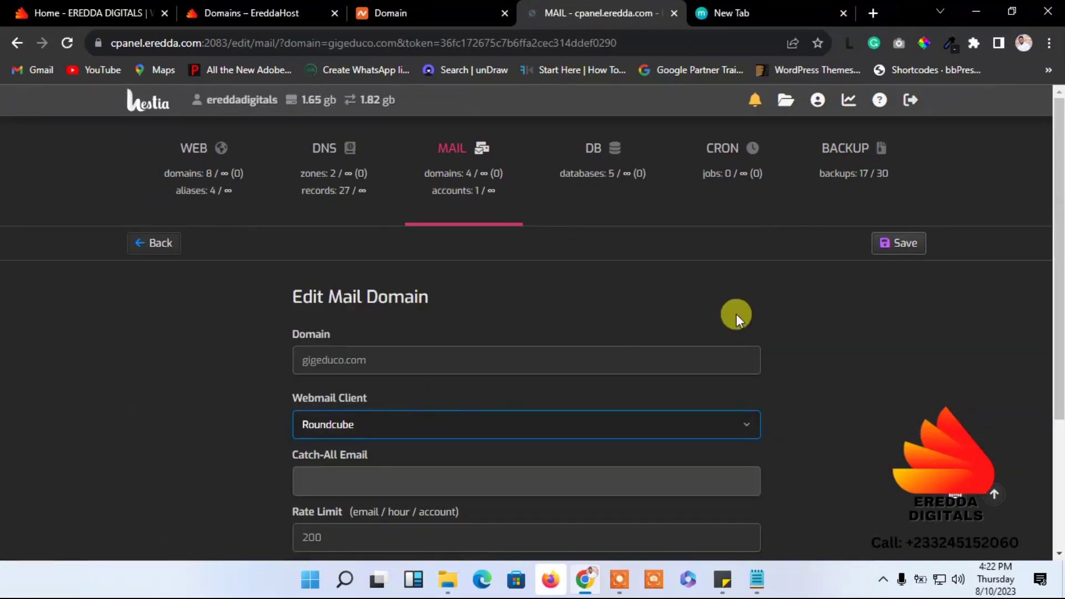
drag(1058, 158, 1058, 363)
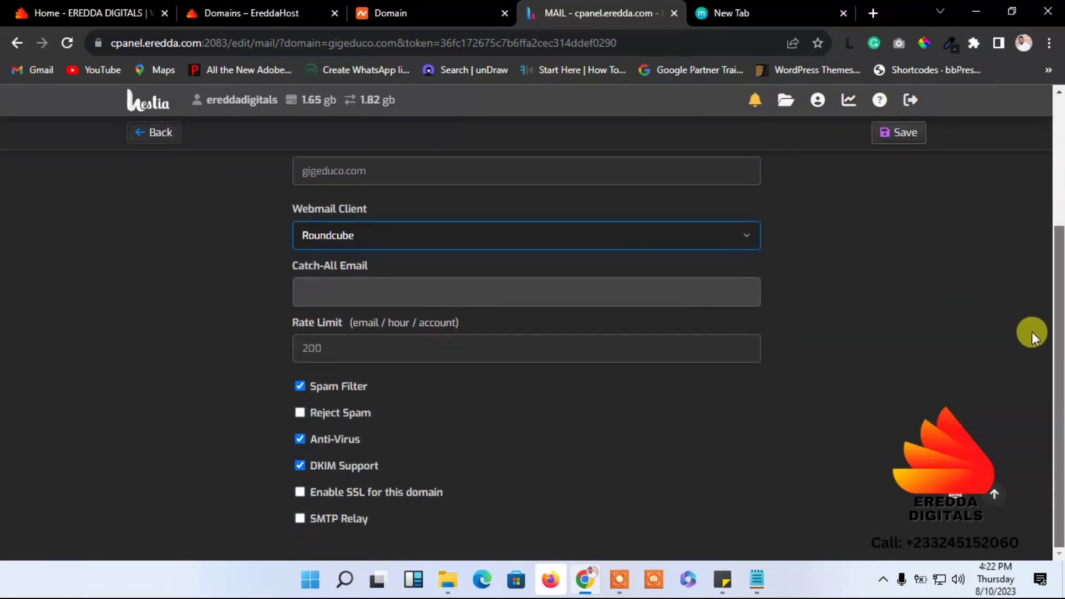
scroll(1029, 328, up, 3)
scroll(1001, 183, down, 3)
scroll(1042, 293, down, 1)
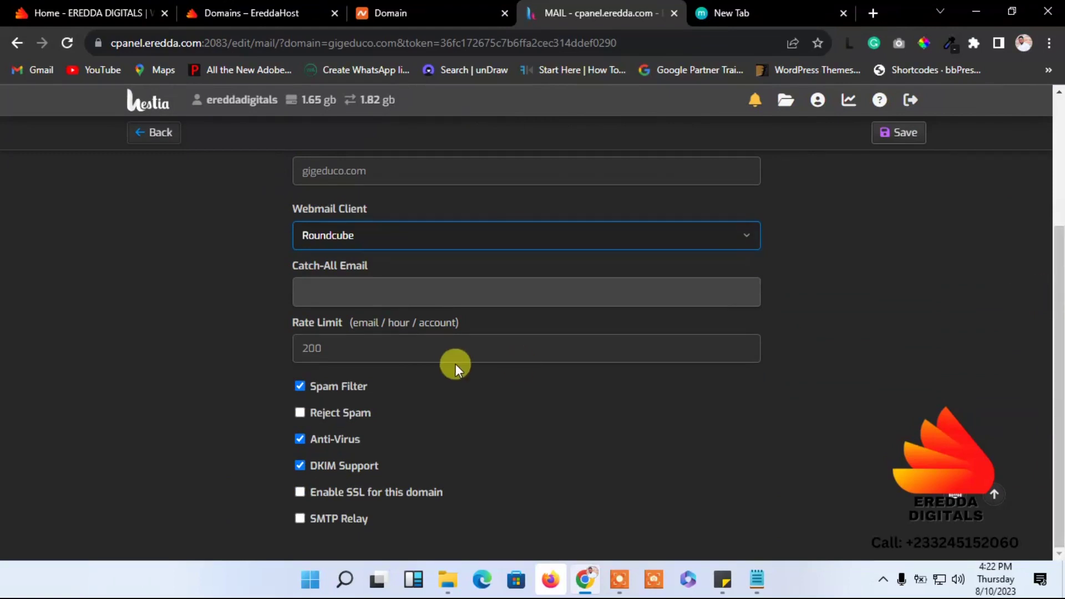
click(300, 493)
scroll(1018, 317, down, 3)
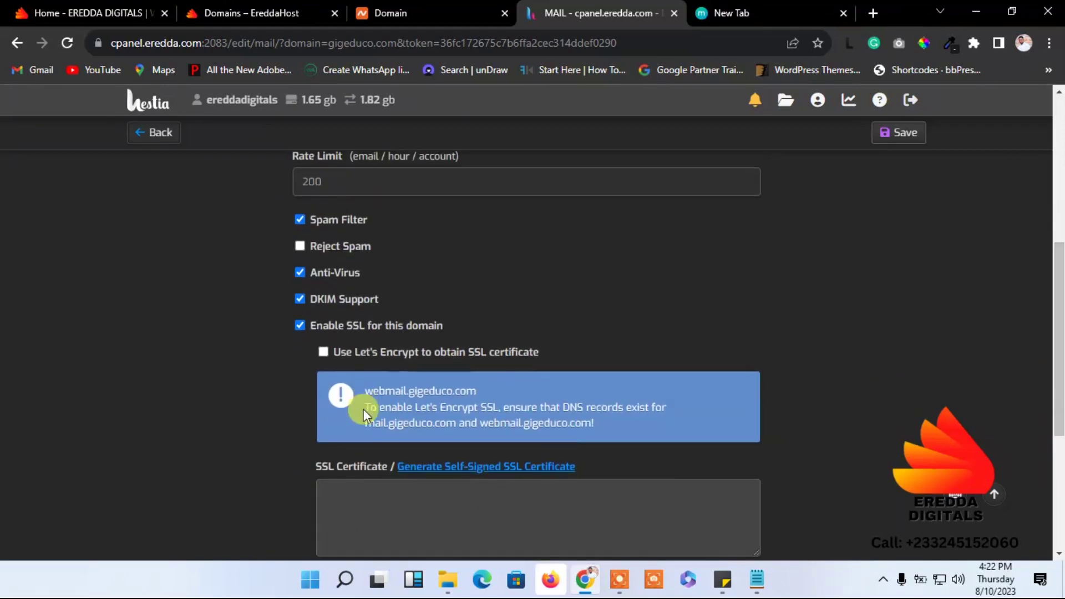
click(324, 353)
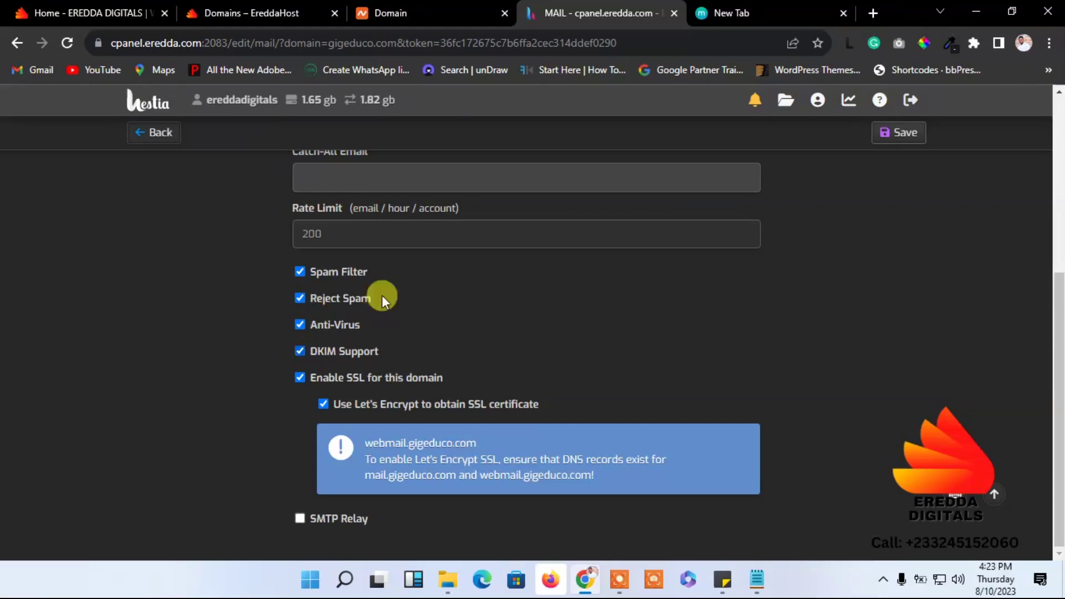
click(882, 135)
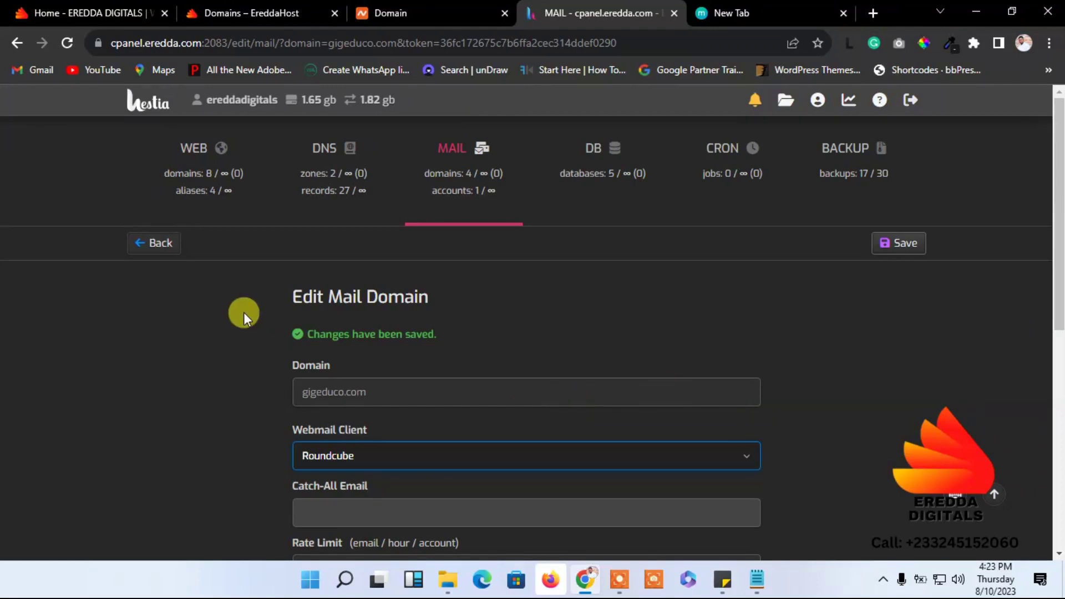
click(156, 247)
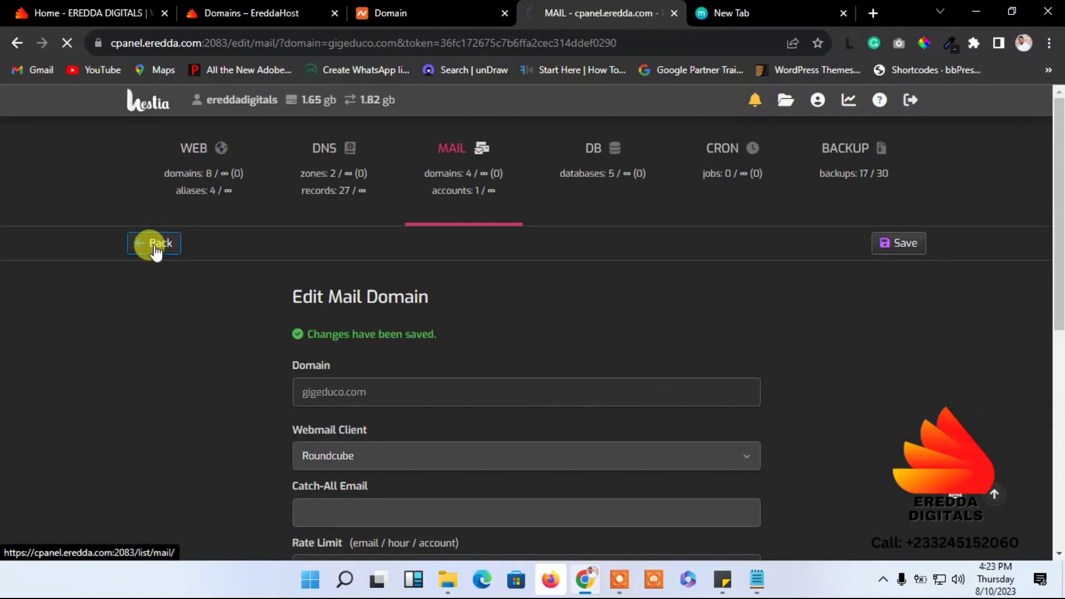
- Start a new gigeduco.com mail account and set its account name to admin
mouse_move(474, 391)
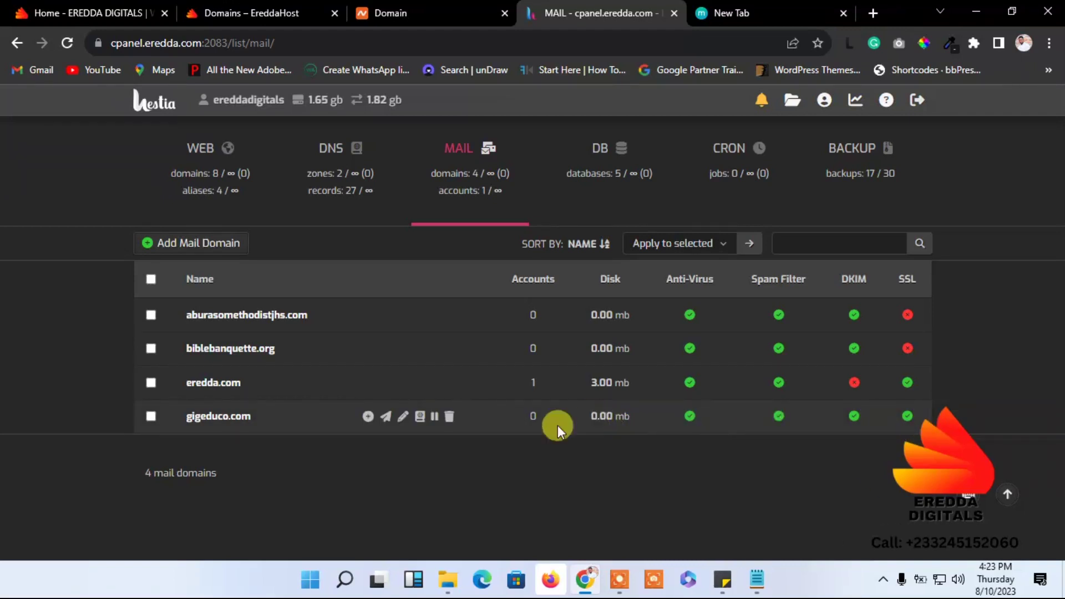
click(368, 418)
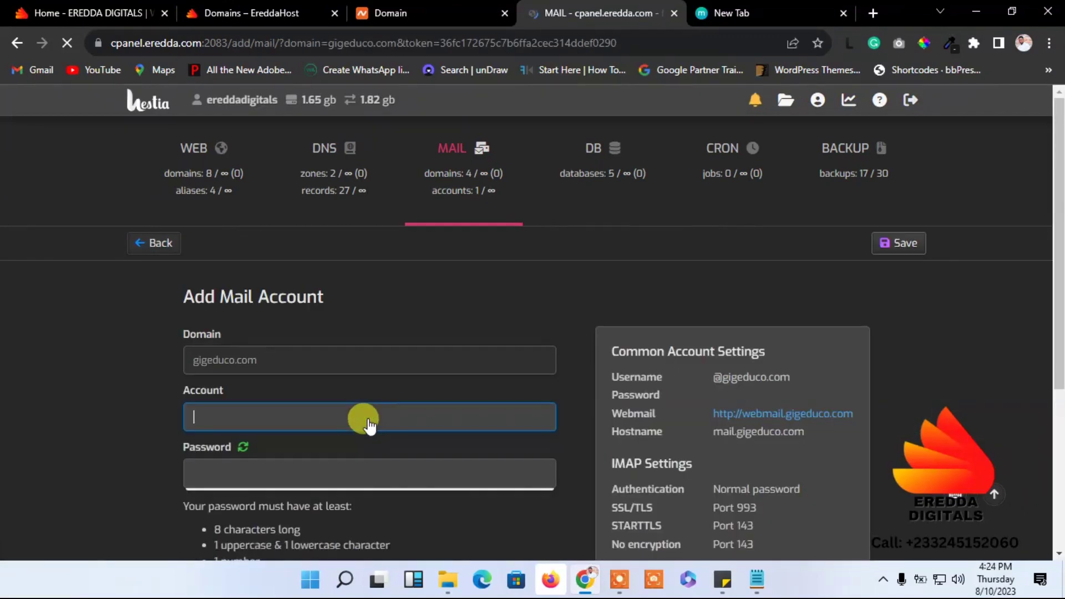
drag(1060, 233, 1060, 289)
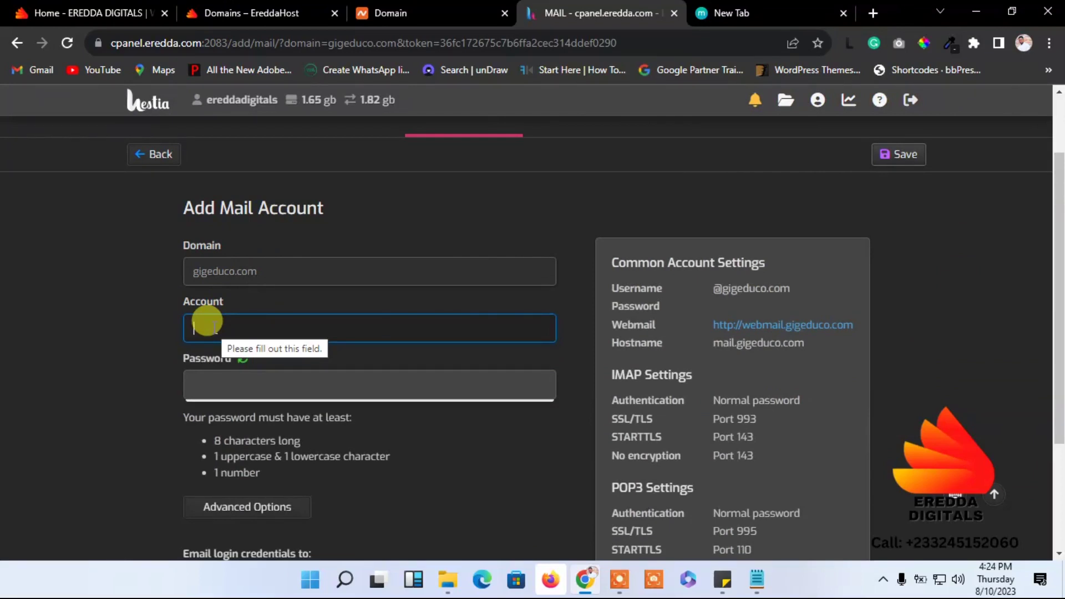
text(info)
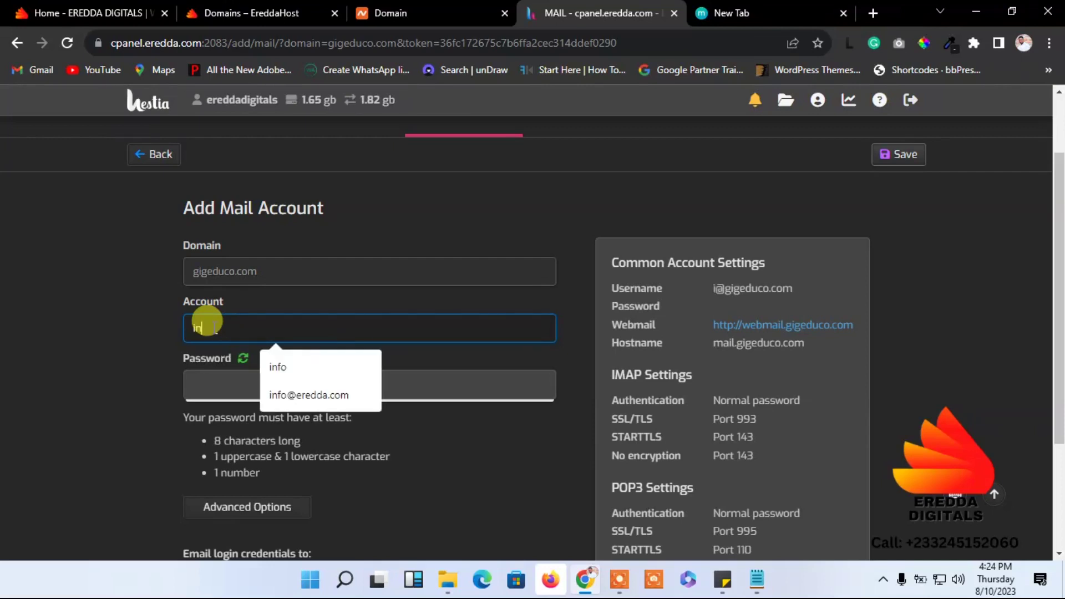
click(95, 325)
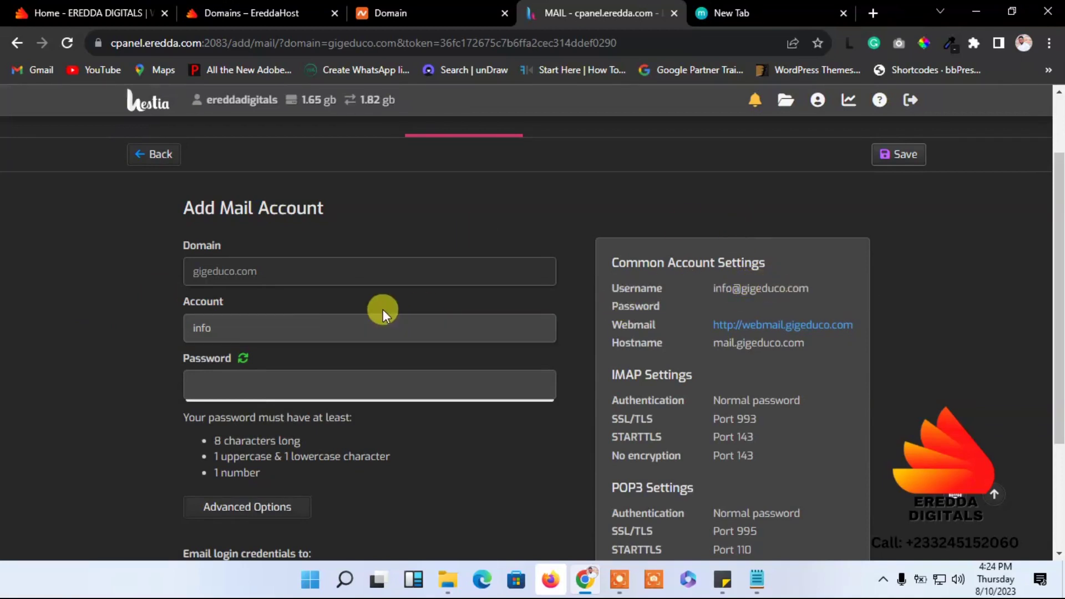
click(284, 324)
key(BackSpace)
key(BackSpace)
key(BackSpace)
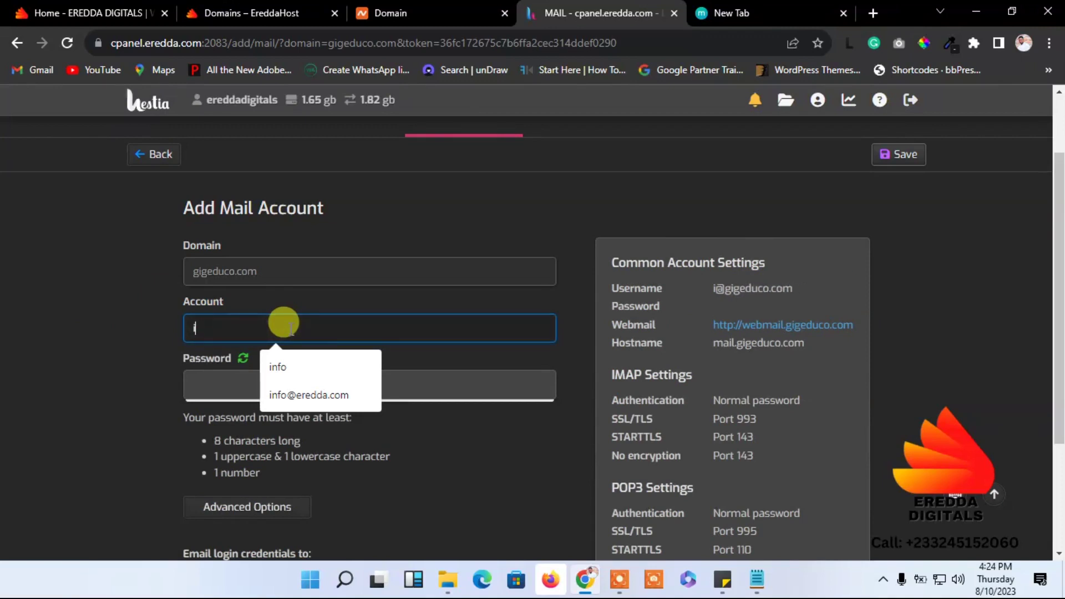
text(ad)
key(BackSpace)
key(BackSpace)
key(BackSpace)
text(ad)
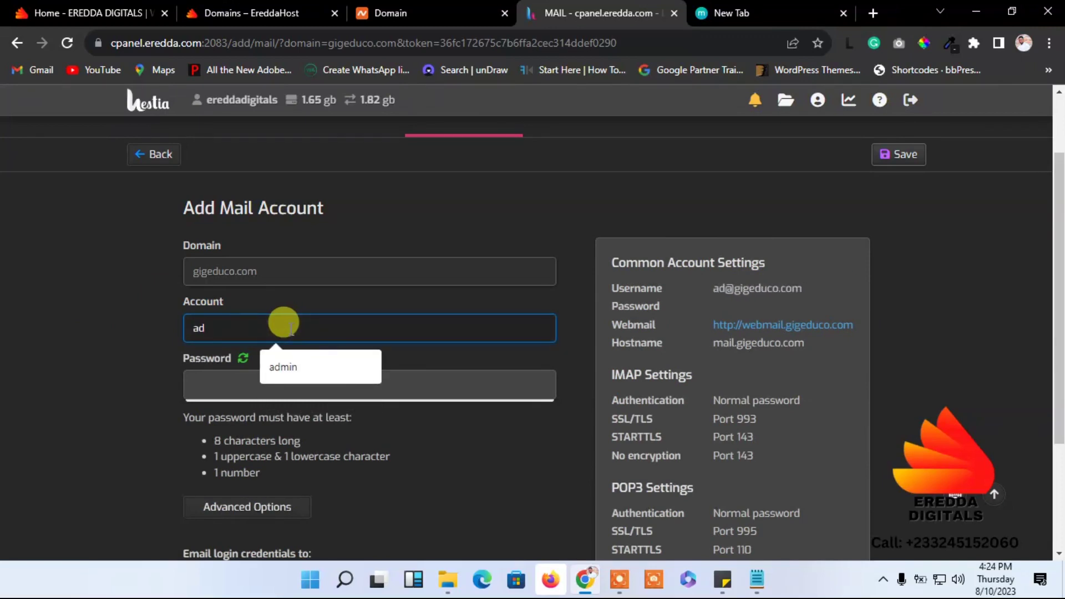
click(289, 367)
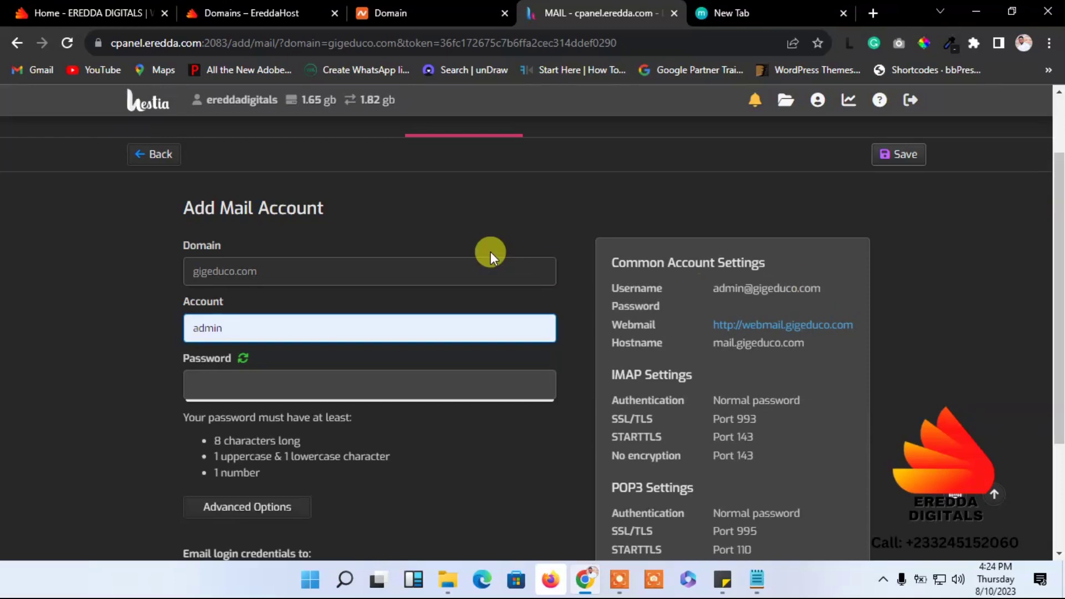
- Generate a random password, select it, and save the new admin account
click(245, 360)
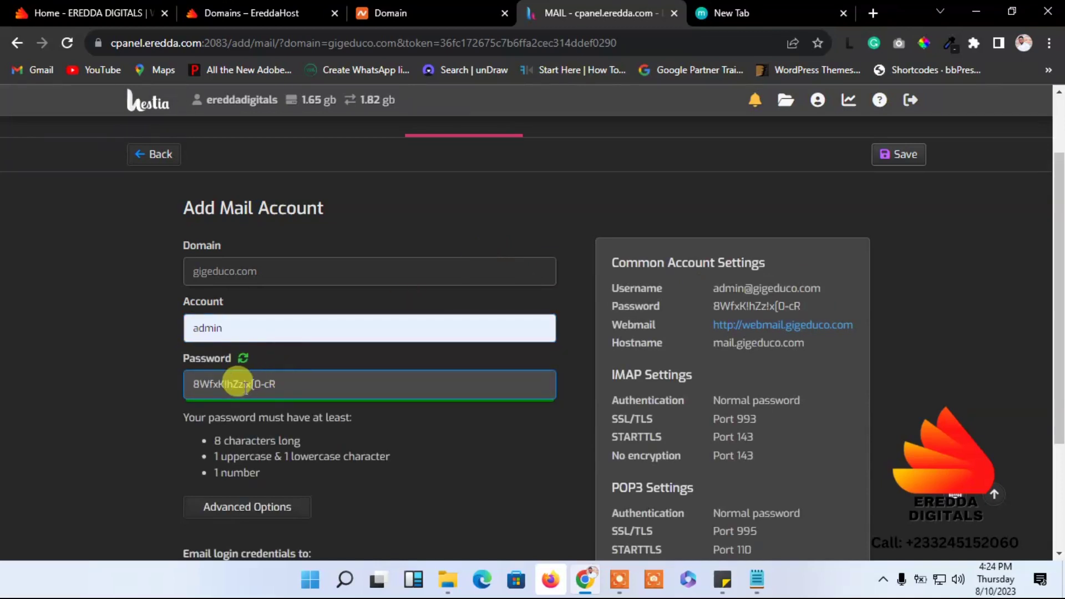
click(284, 373)
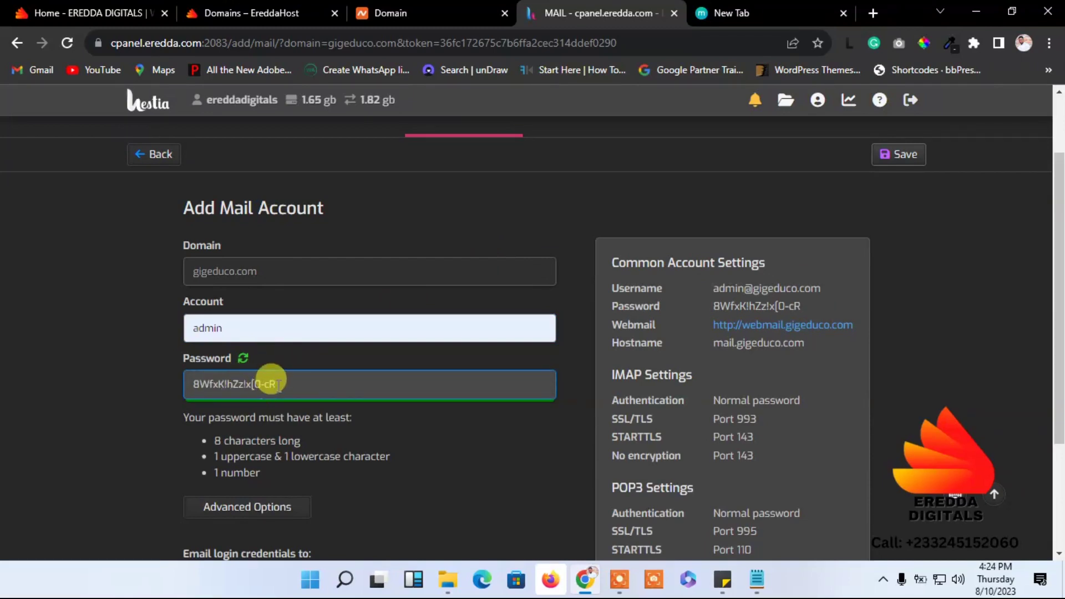
drag(275, 384, 143, 375)
key(ctrl+c)
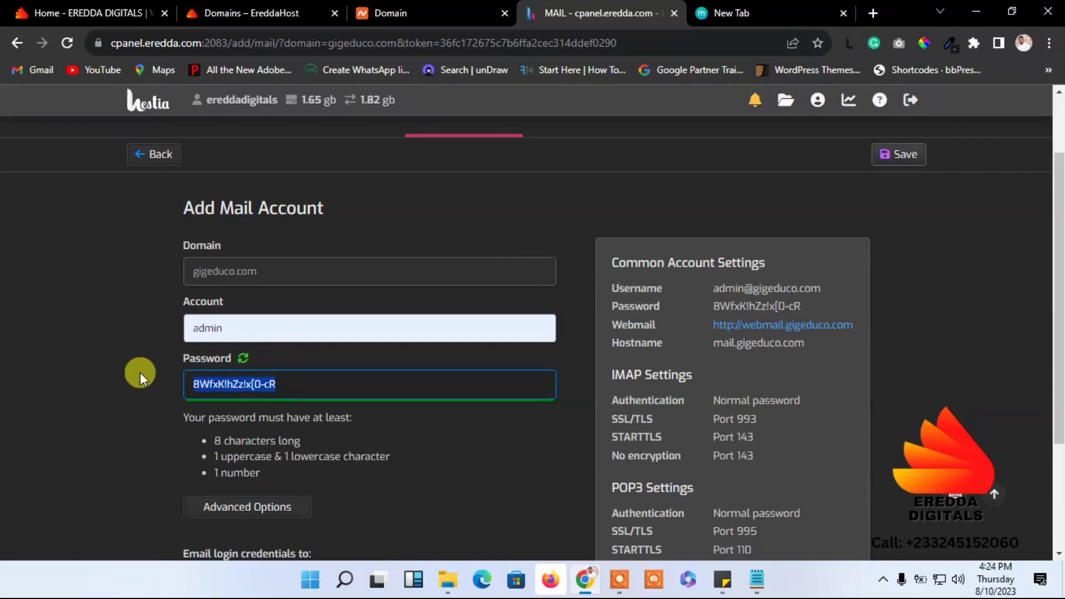
click(131, 368)
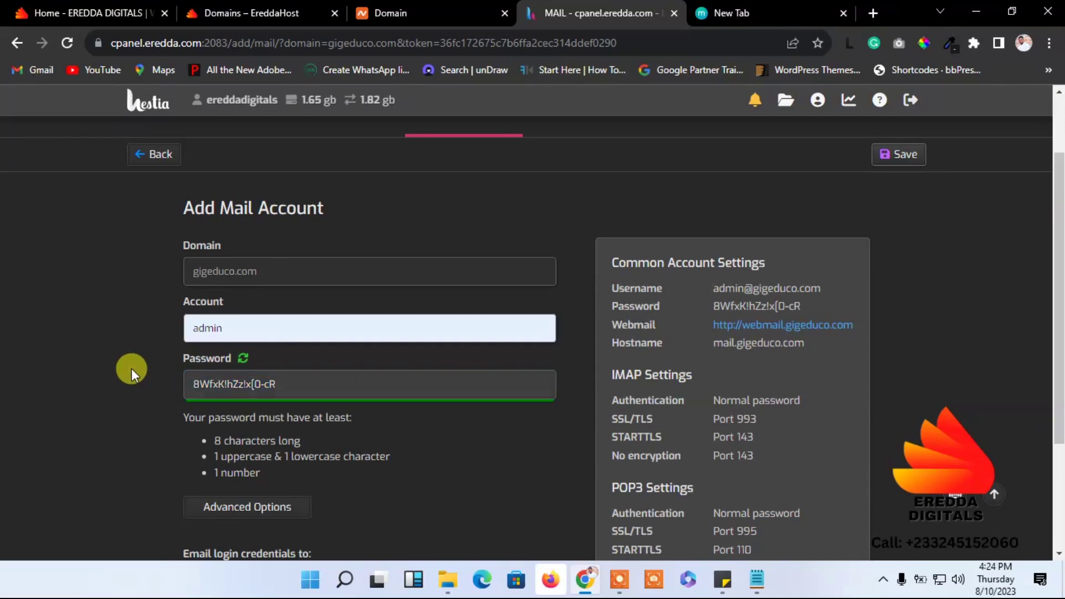
scroll(743, 377, down, 3)
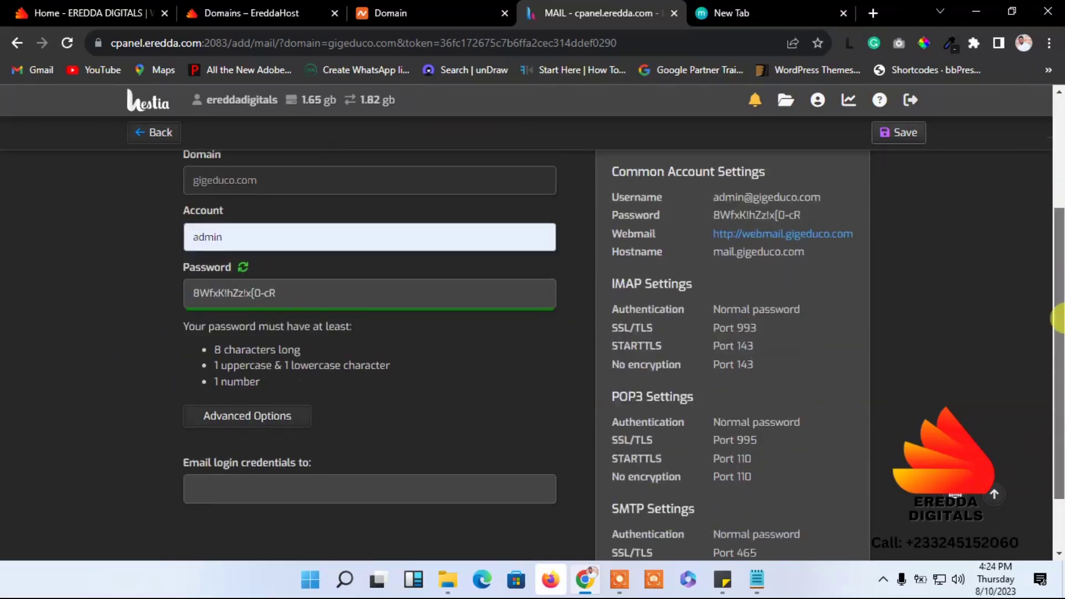
scroll(980, 176, up, 5)
scroll(1034, 290, down, 5)
scroll(1007, 207, up, 4)
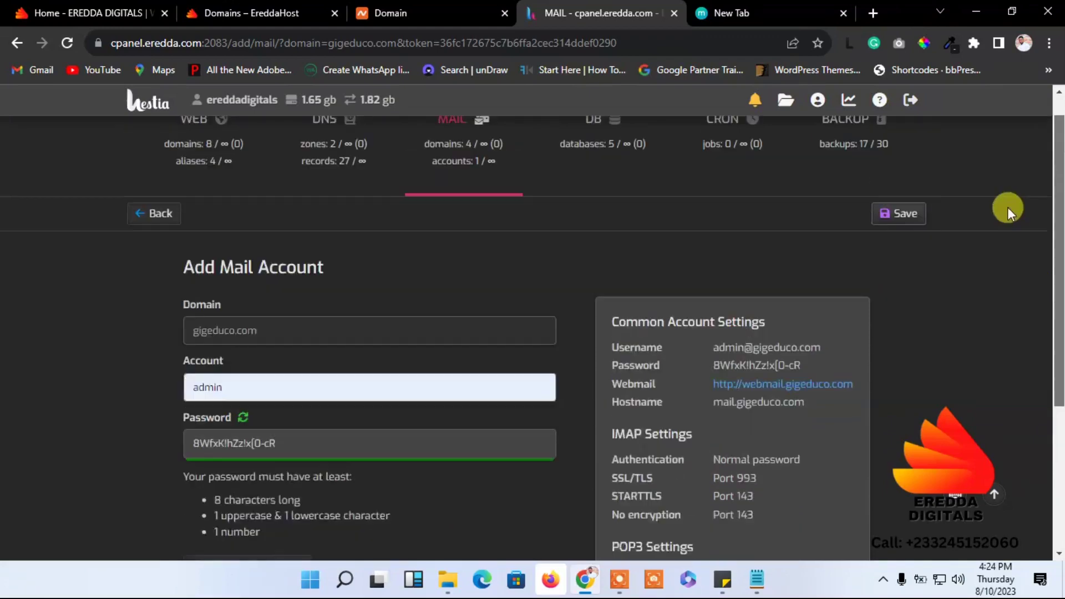
scroll(1014, 217, down, 1)
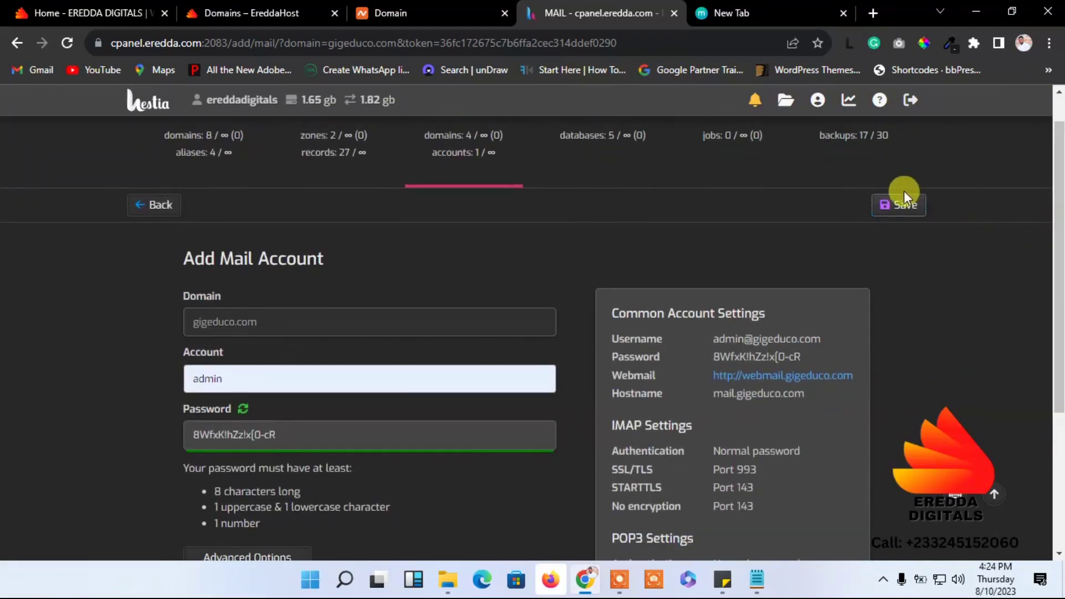
click(897, 209)
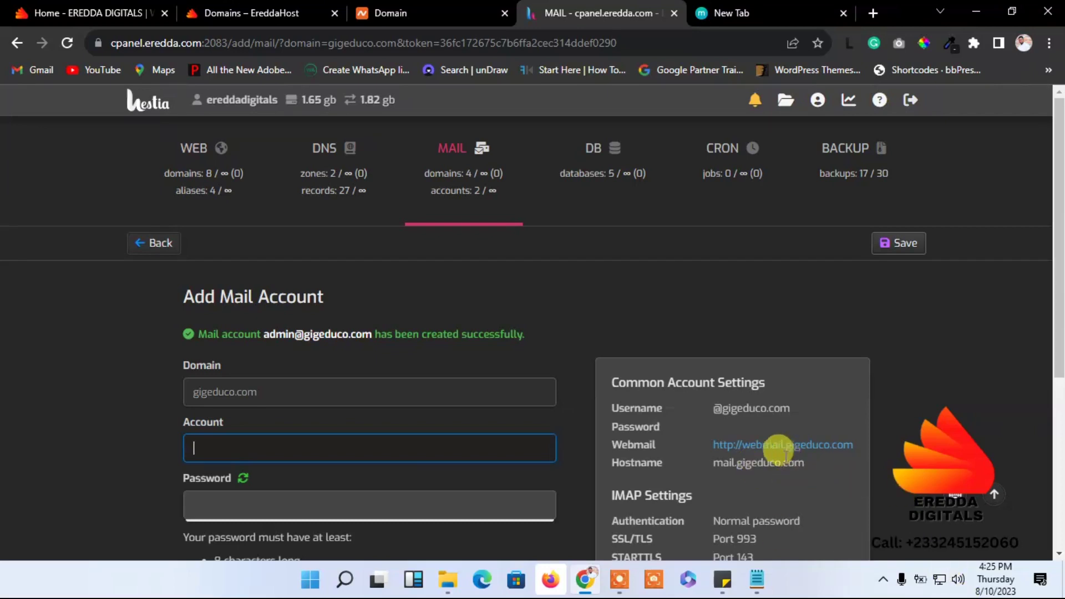
click(768, 452)
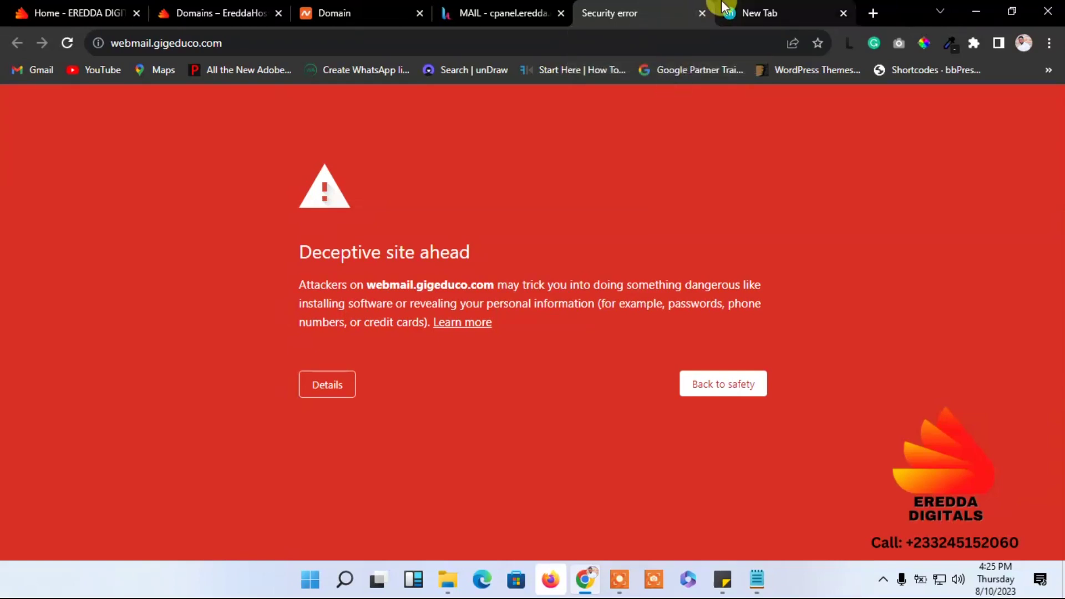
click(705, 15)
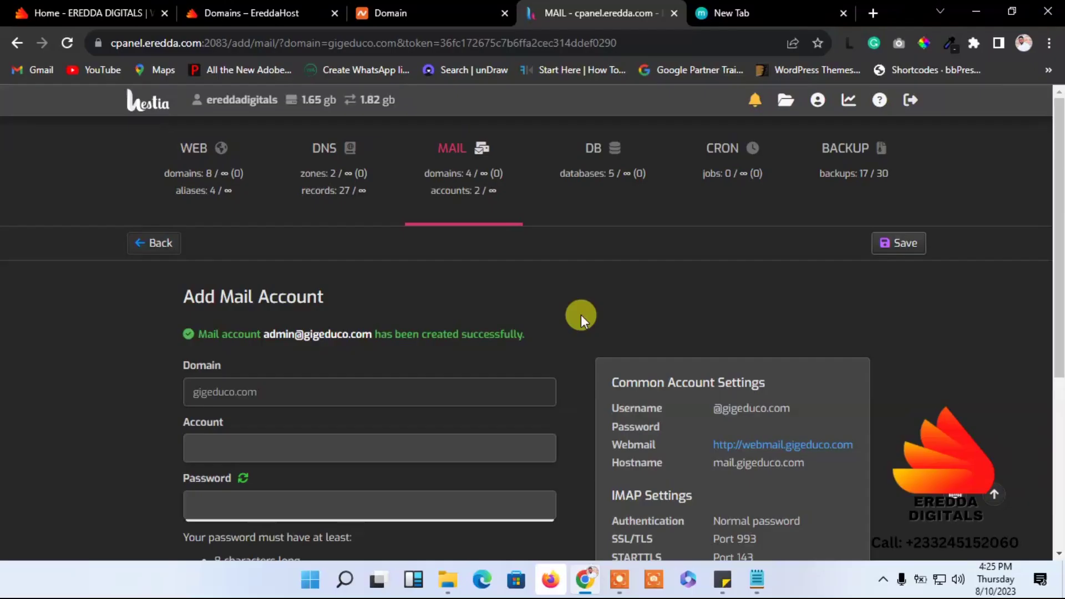
- Paste the generated password as a new line in Sticky Notes, then return to Chrome
click(724, 583)
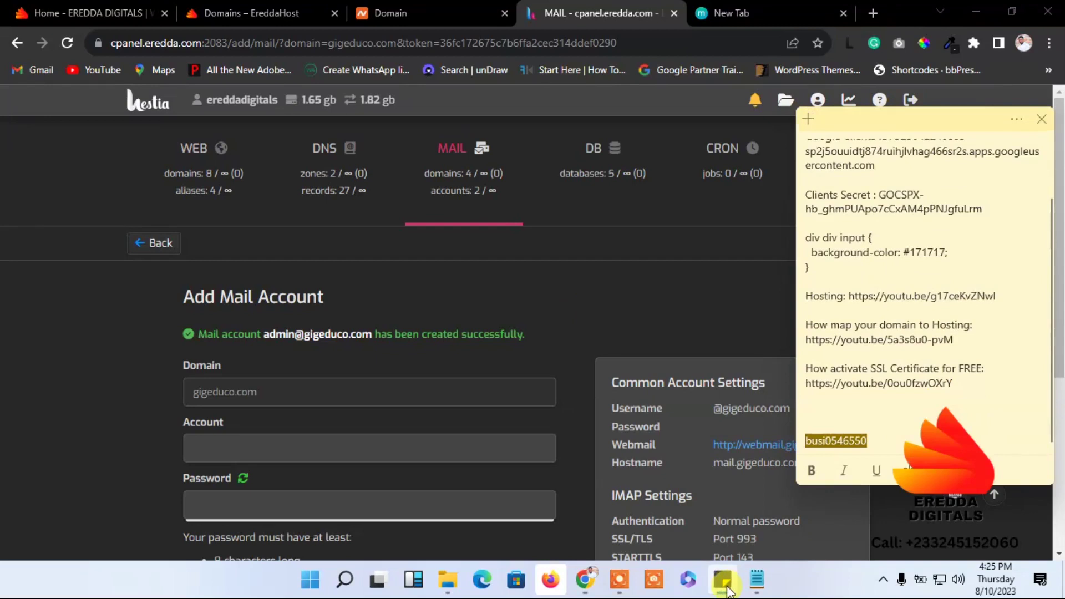
click(882, 442)
key(Return)
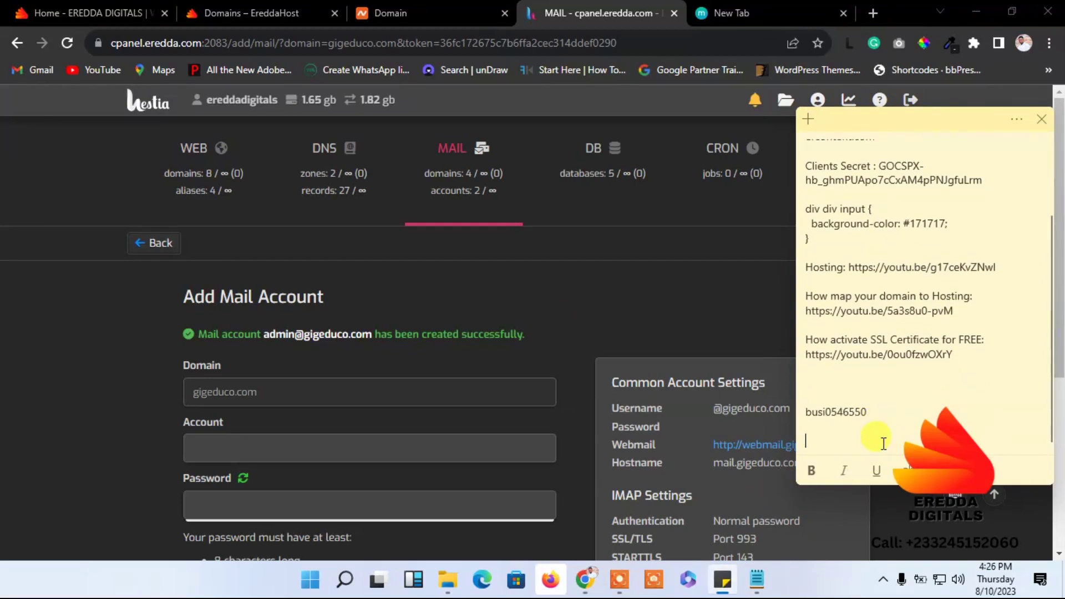
key(ctrl+v)
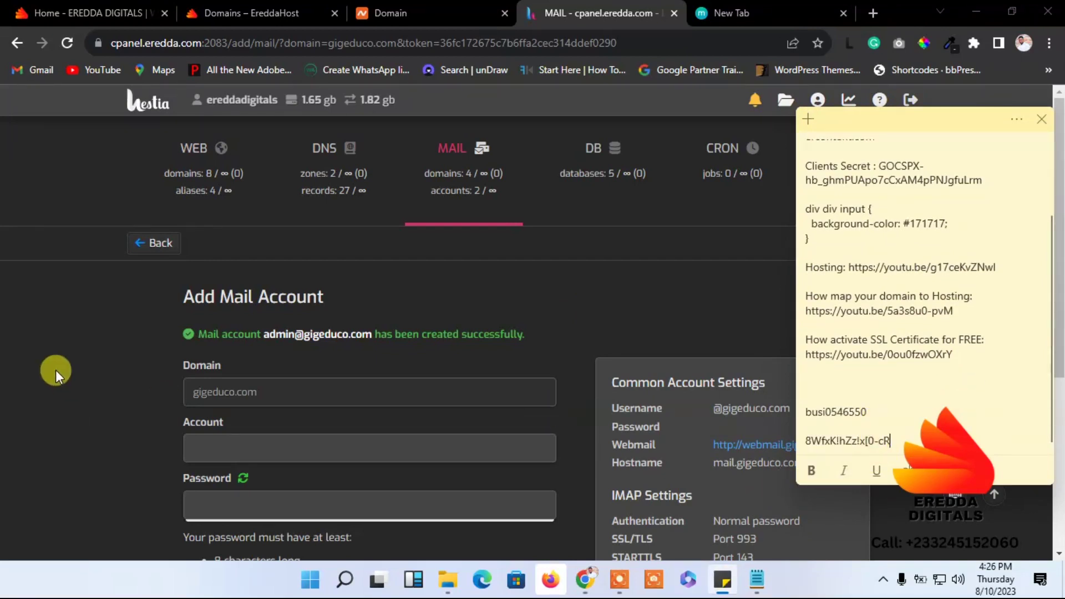
click(55, 370)
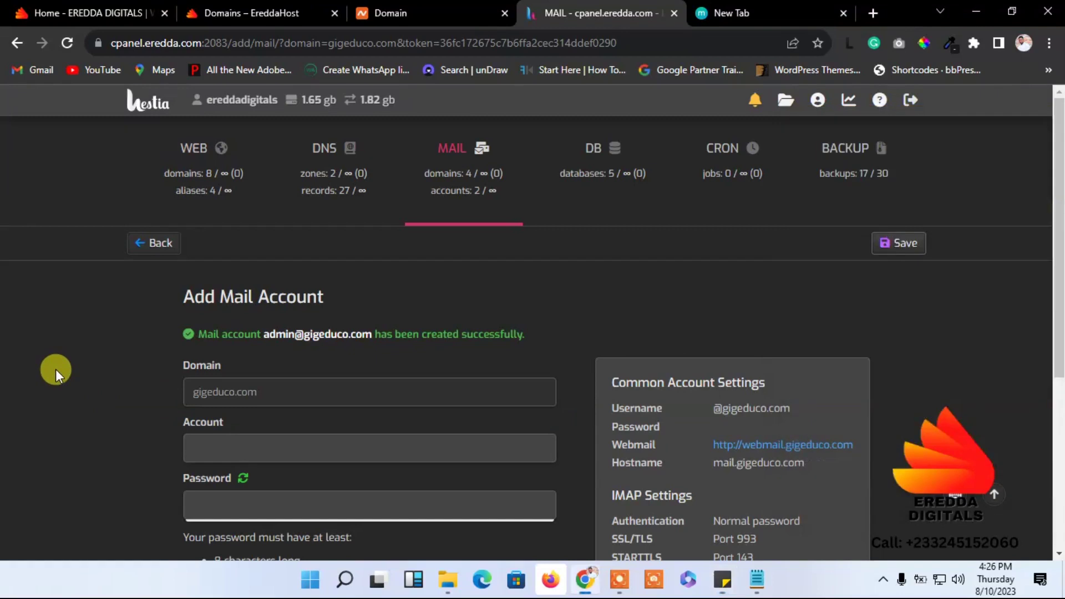
right_click(738, 446)
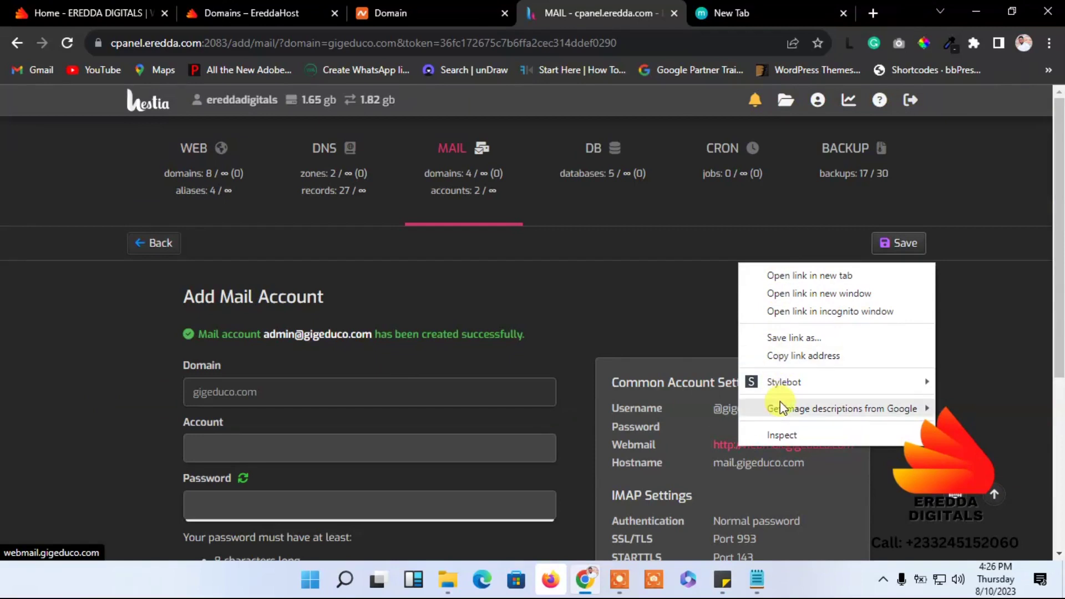
click(867, 463)
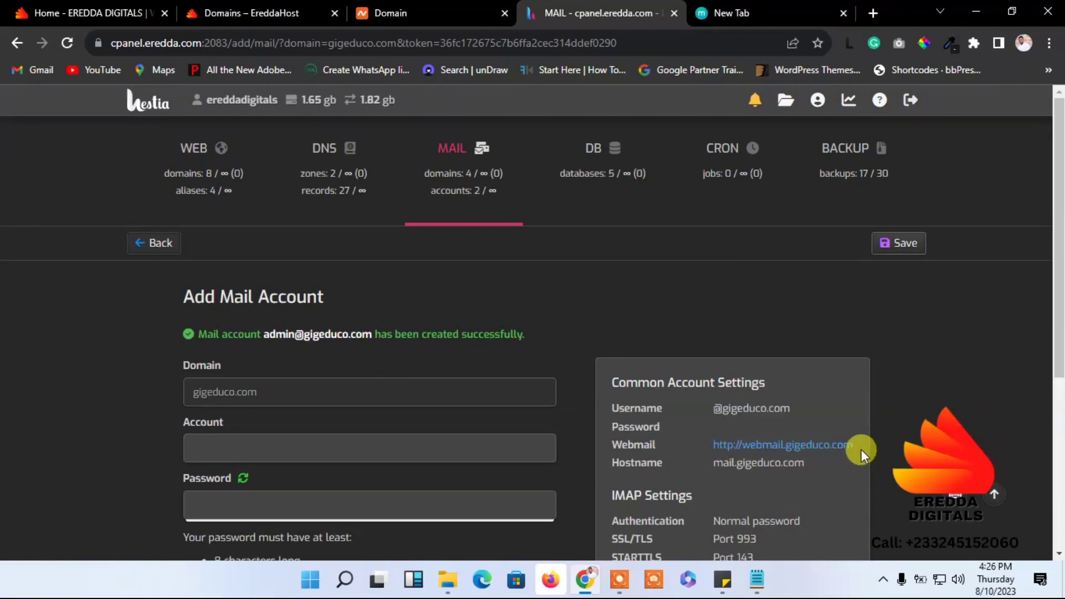
drag(861, 450, 716, 446)
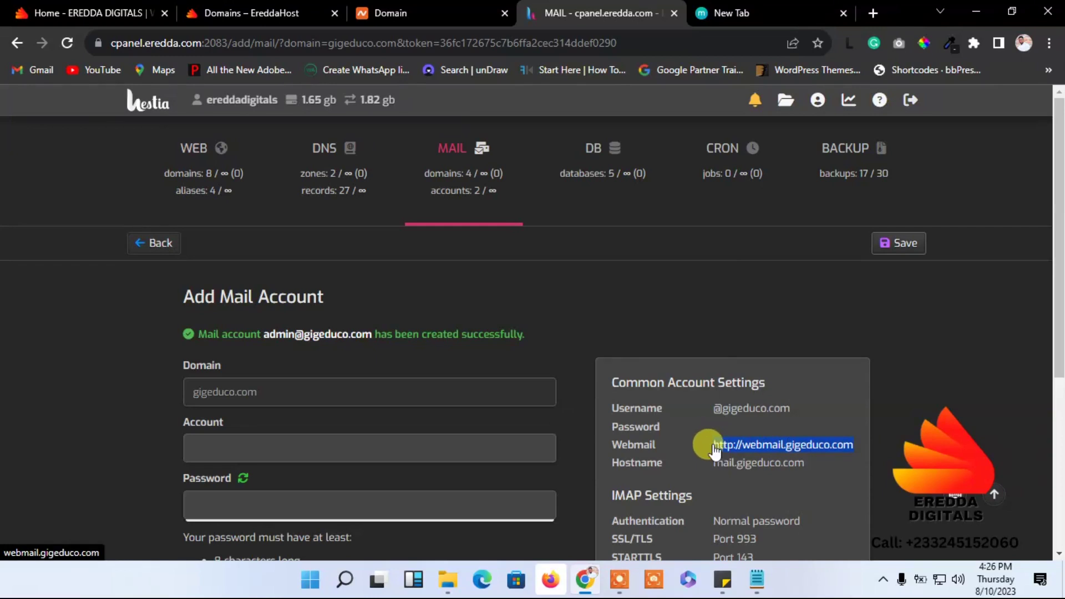
right_click(712, 443)
click(747, 304)
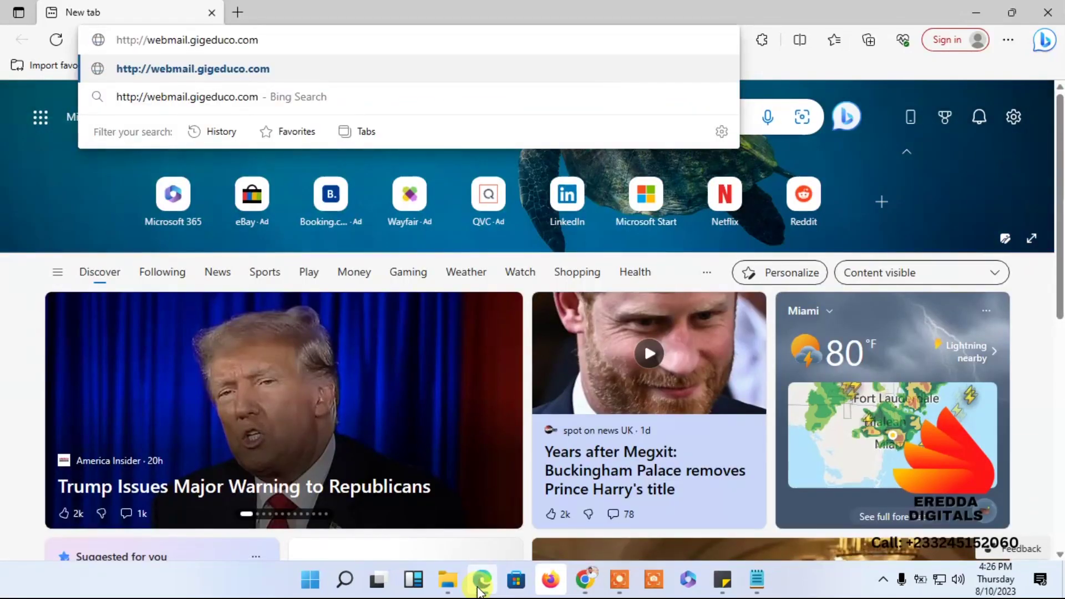
- Load webmail.gigeduco.com in Edge, briefly minimize it to see Hestia, then restore the login page
key(Return)
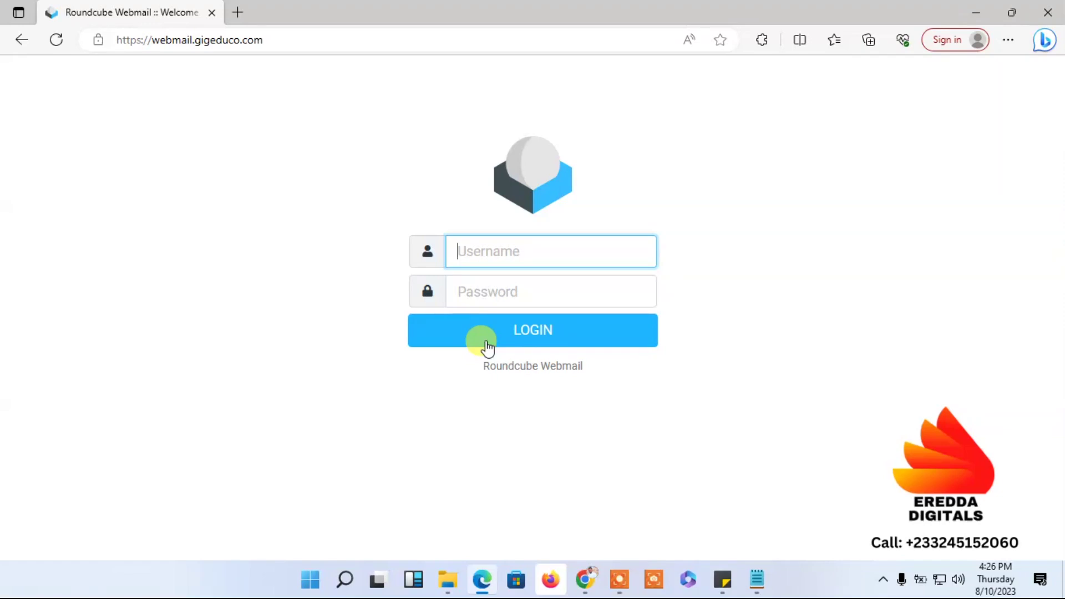
click(977, 11)
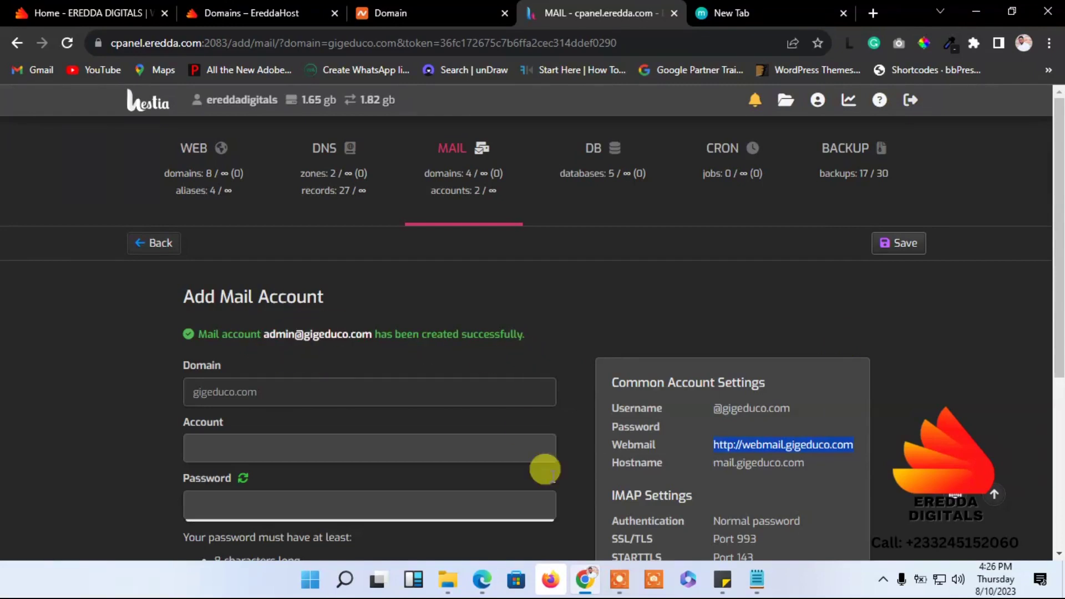
click(491, 586)
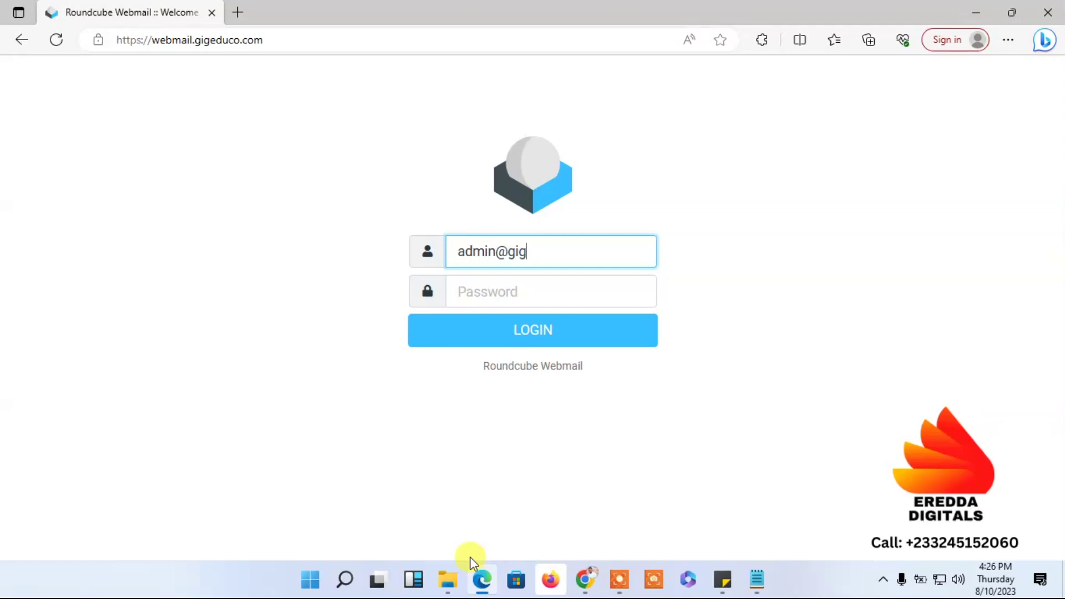
- Copy the new admin account's full e-mail address from Hestia's success message
click(976, 13)
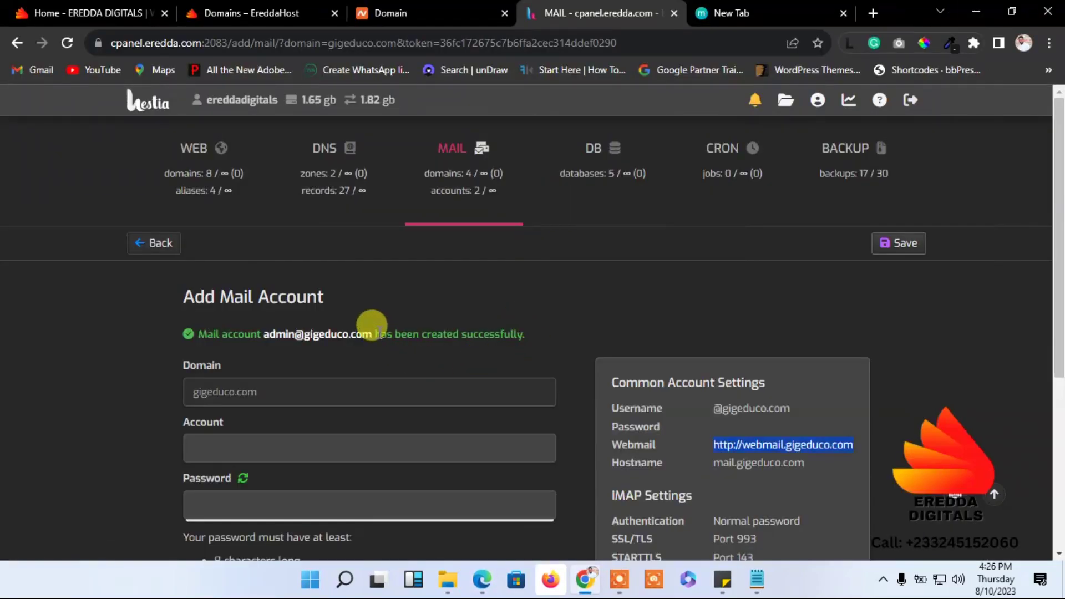
drag(376, 333, 267, 344)
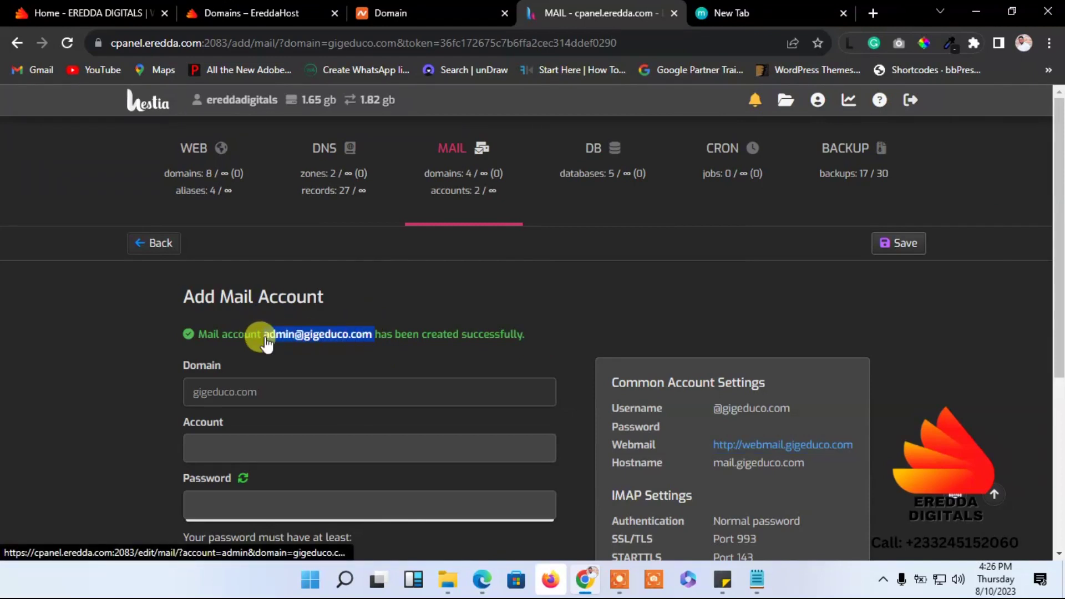
right_click(267, 344)
click(316, 174)
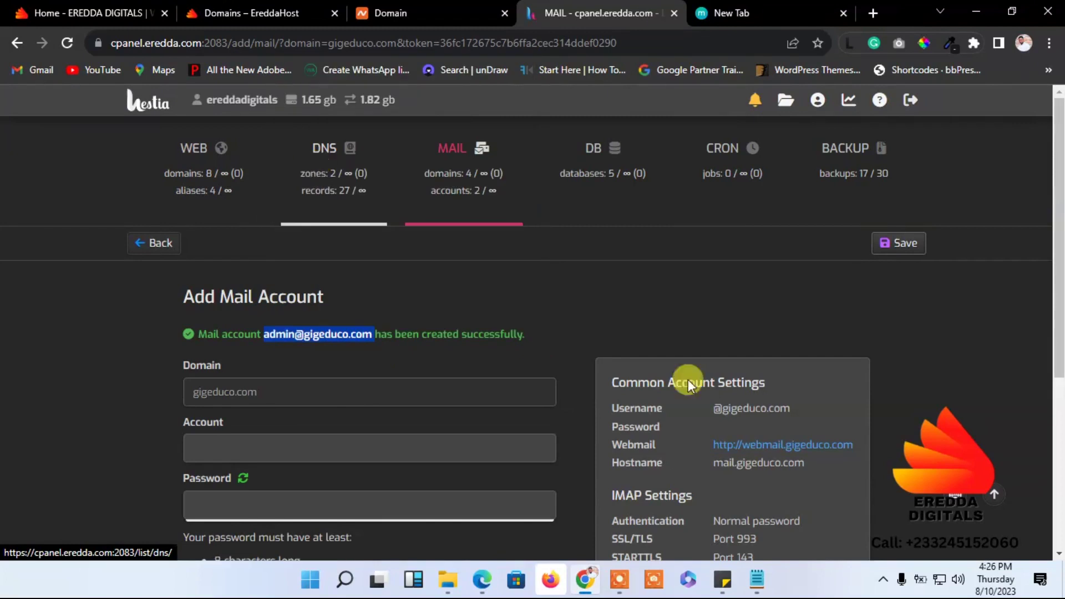
- Replace the partial Roundcube username with the pasted full account address
click(483, 579)
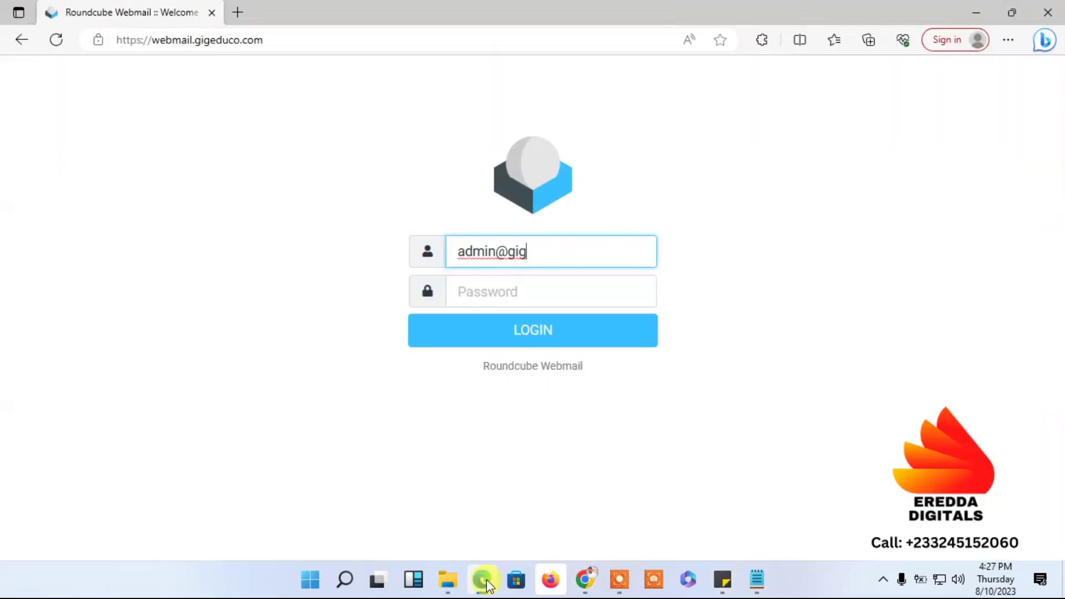
drag(594, 251, 358, 251)
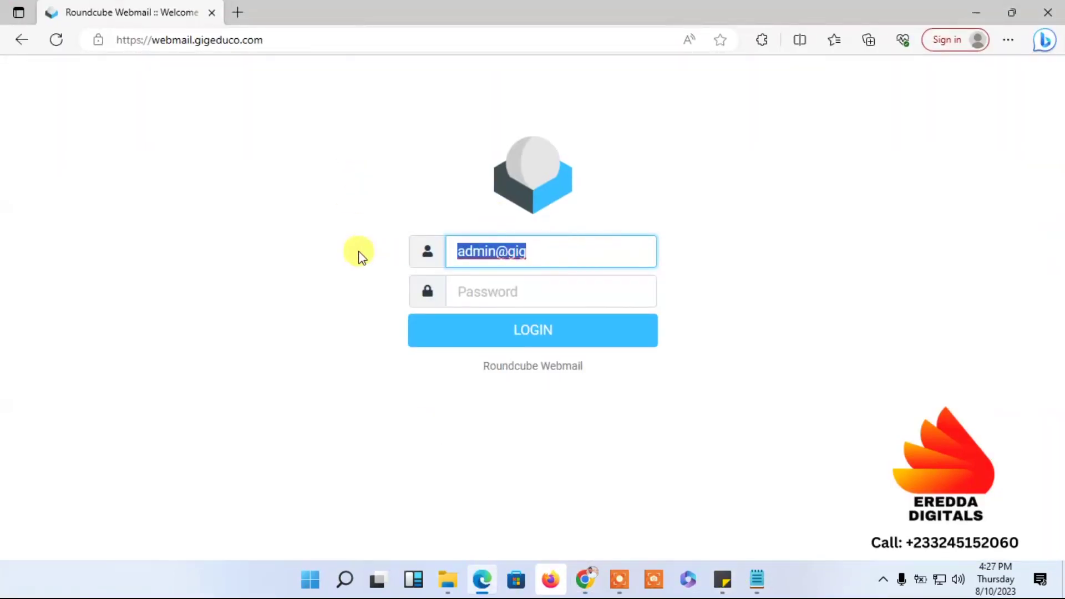
key(BackSpace)
key(ctrl+v)
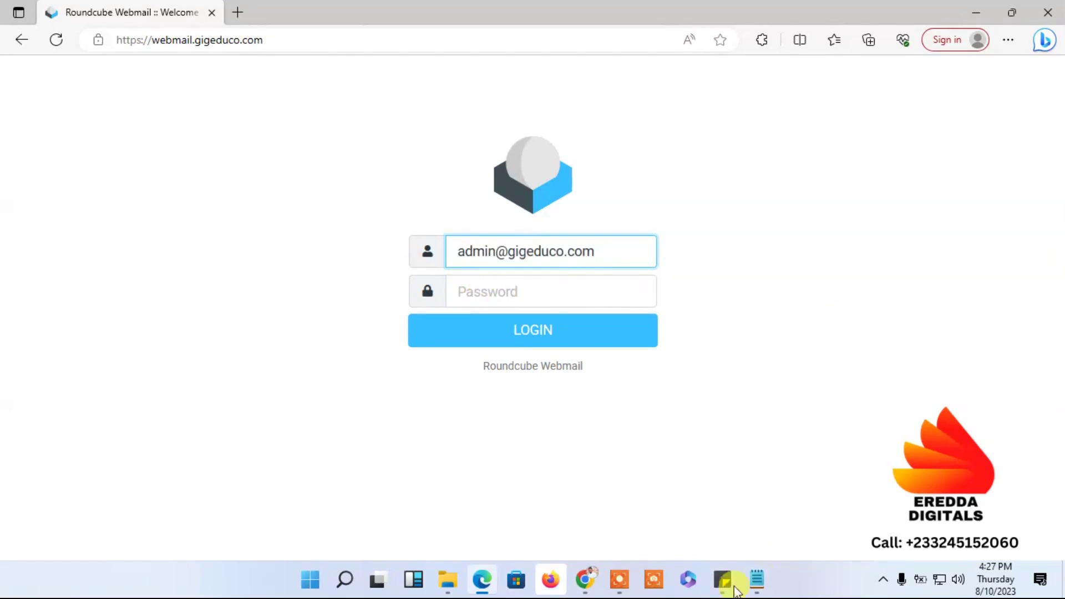
click(757, 578)
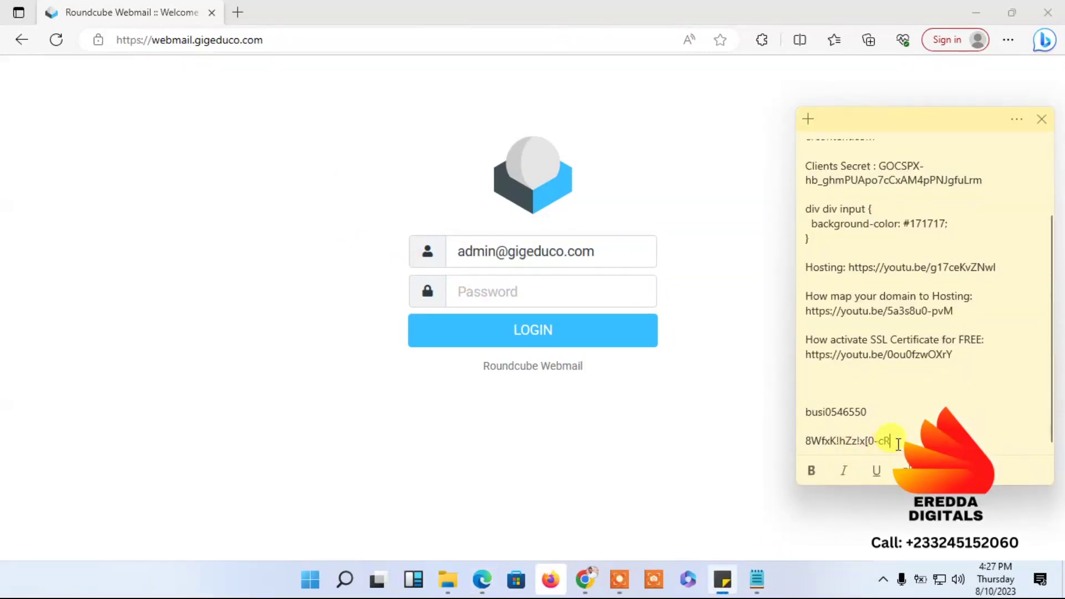
- Paste the saved password from Sticky Notes into Roundcube and log in
drag(898, 444, 752, 452)
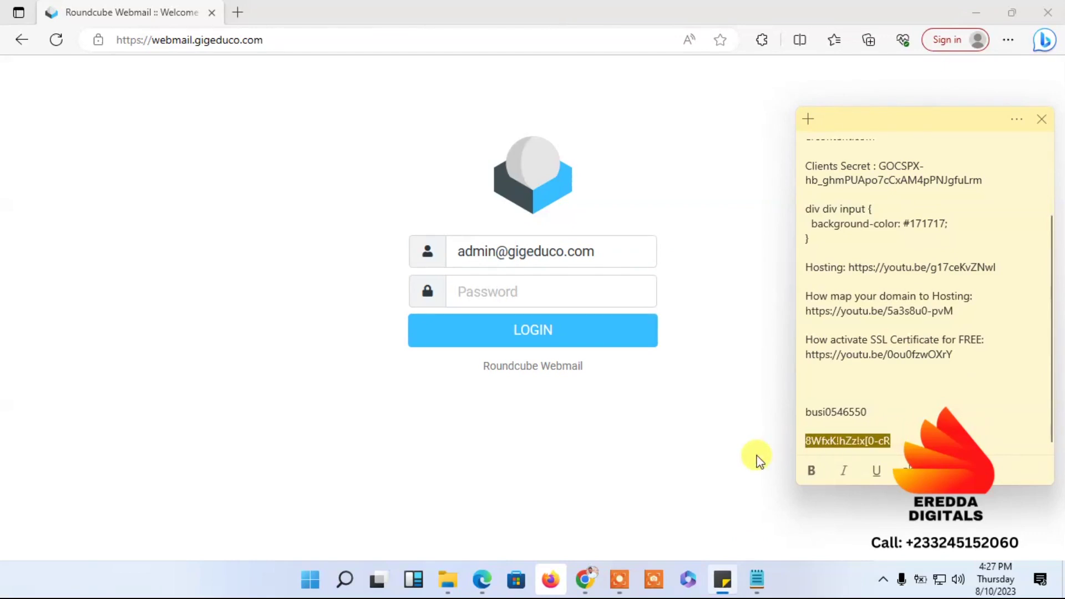
click(545, 296)
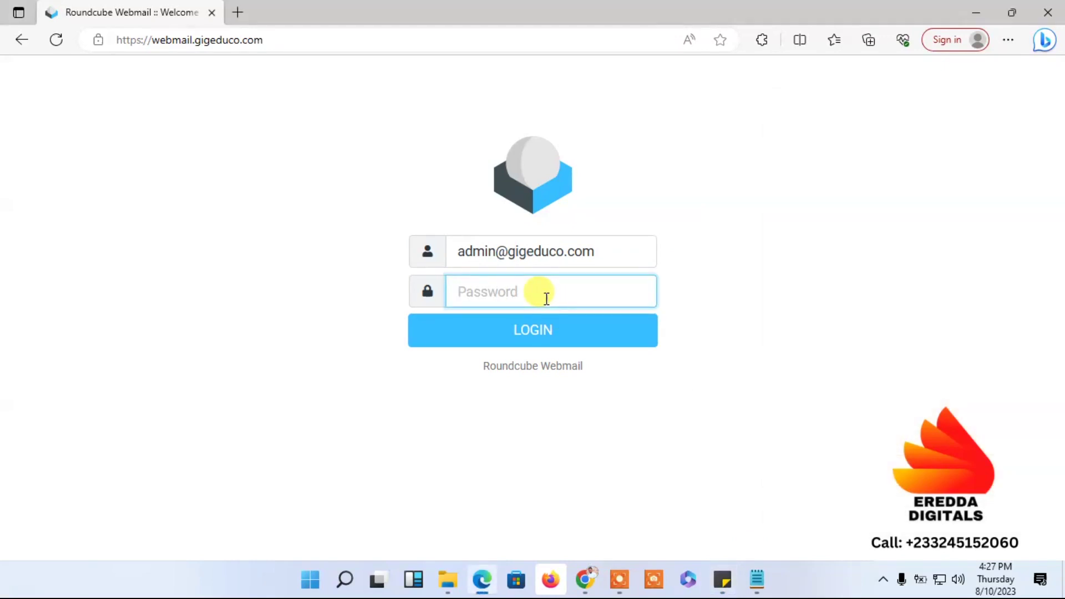
key(ctrl+v)
click(549, 331)
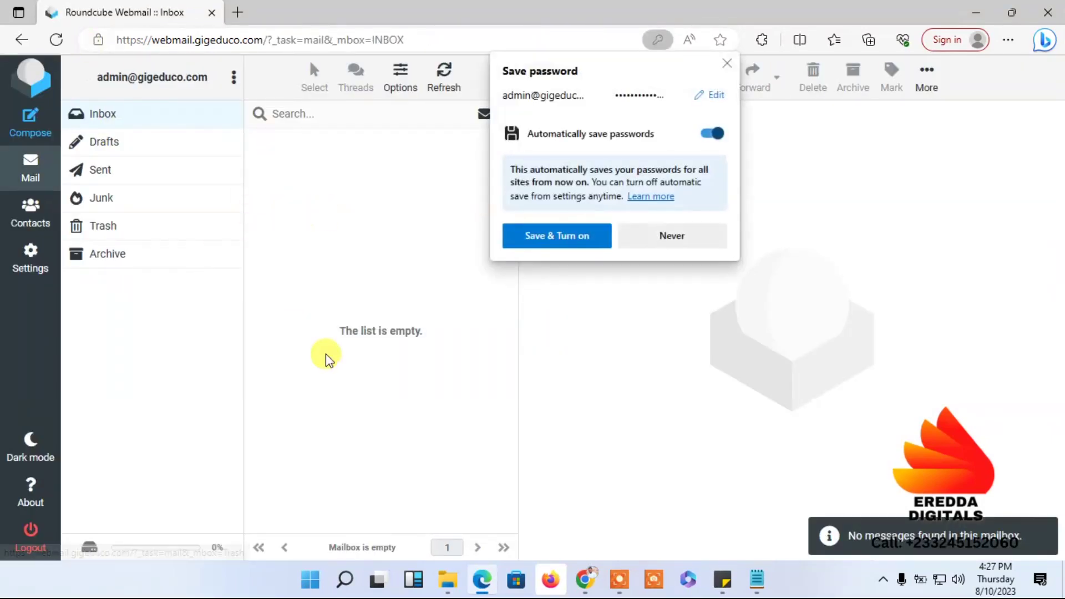
- Decline Edge's save-password offer and open a blank Compose form in Roundcube
click(727, 66)
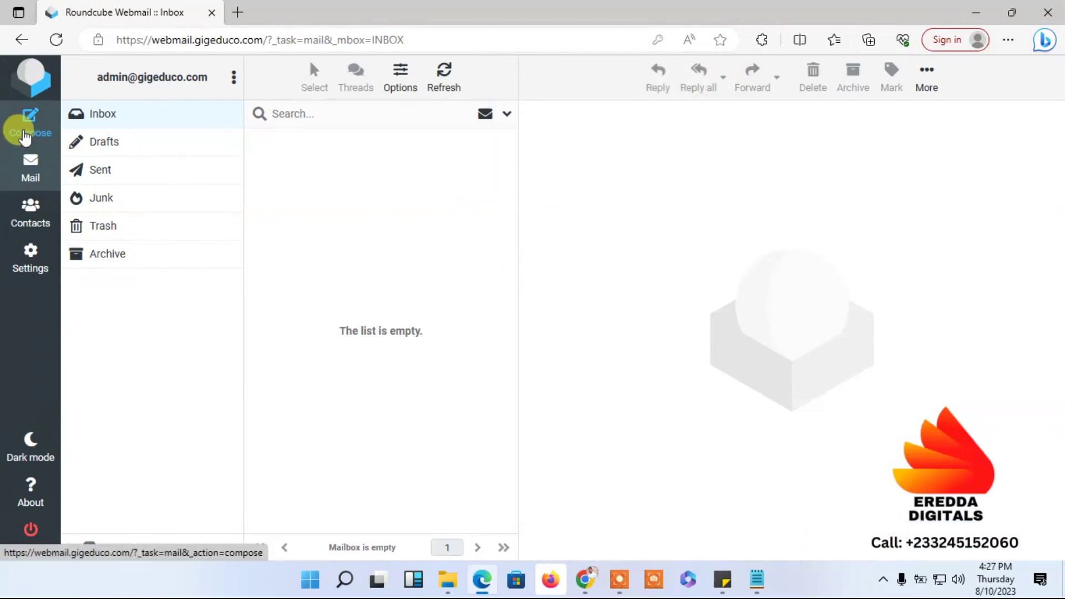
click(25, 136)
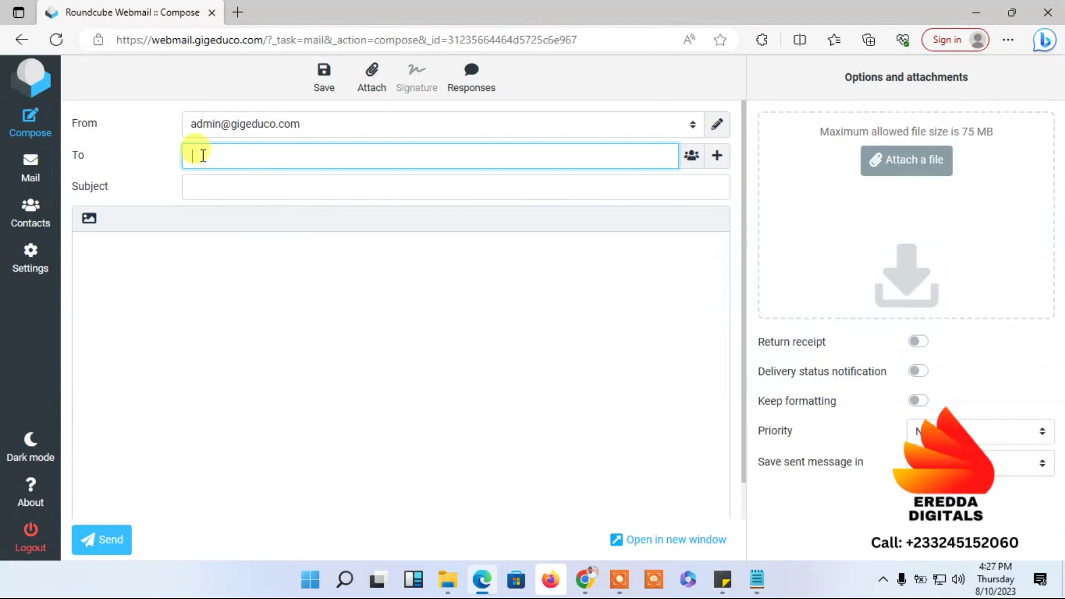
click(240, 178)
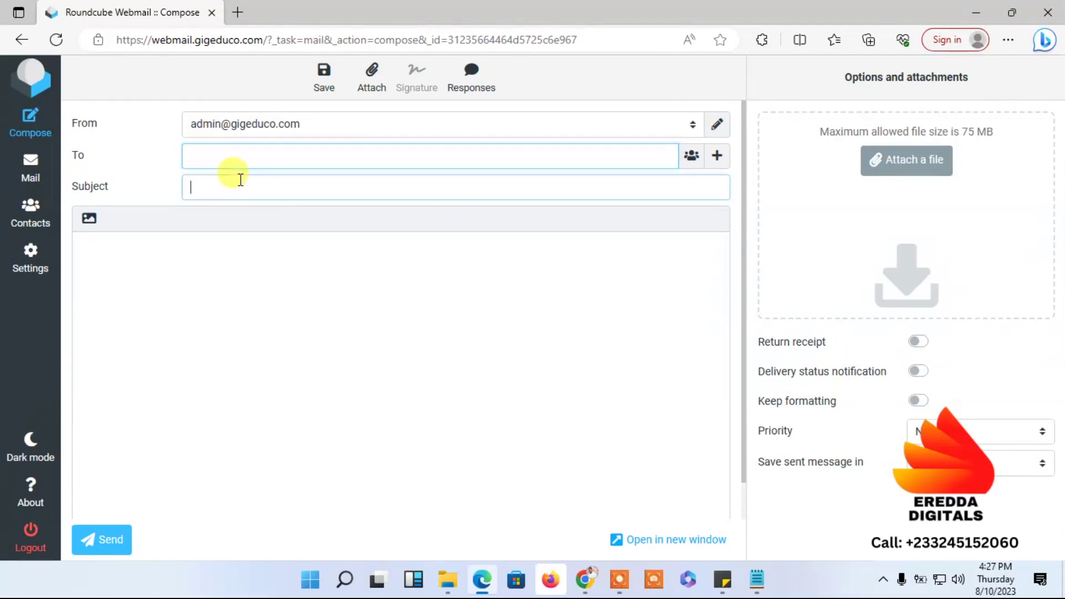
click(225, 289)
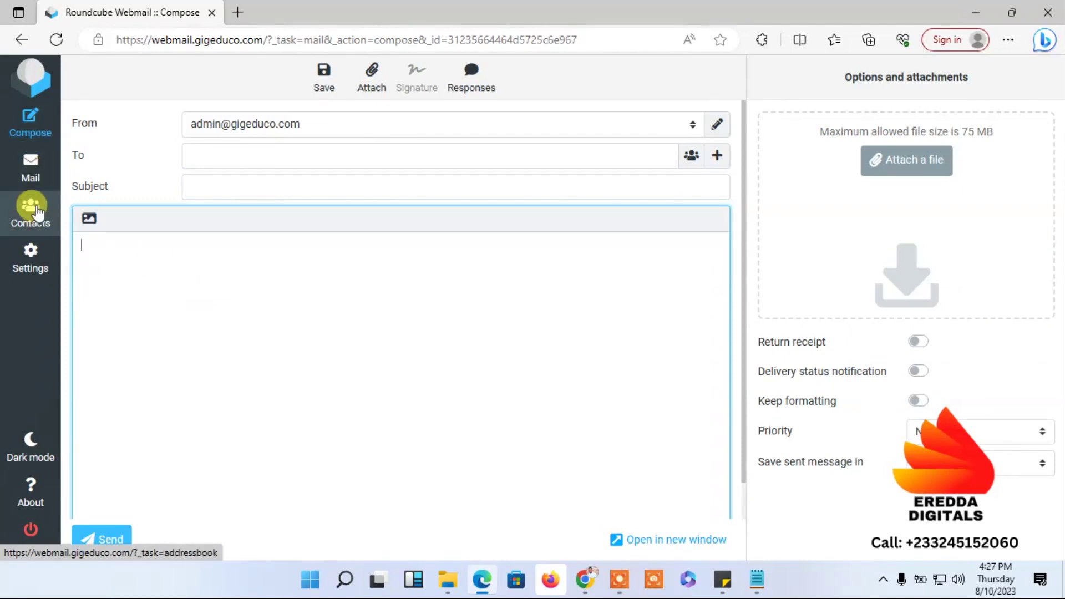
click(22, 143)
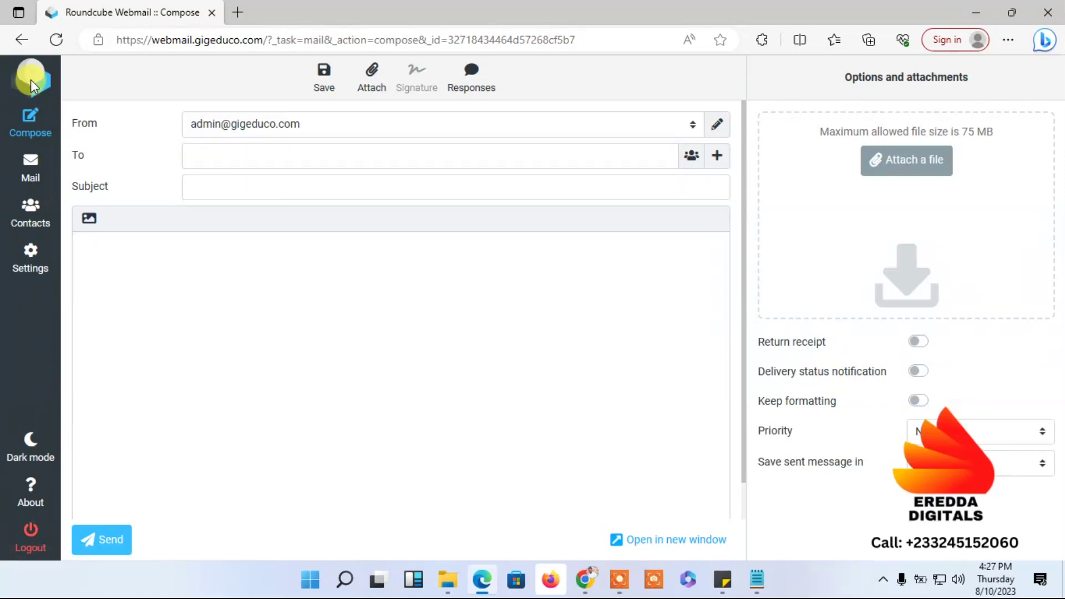
- View the empty Contacts list, then return to Mail and reload the Inbox
click(37, 206)
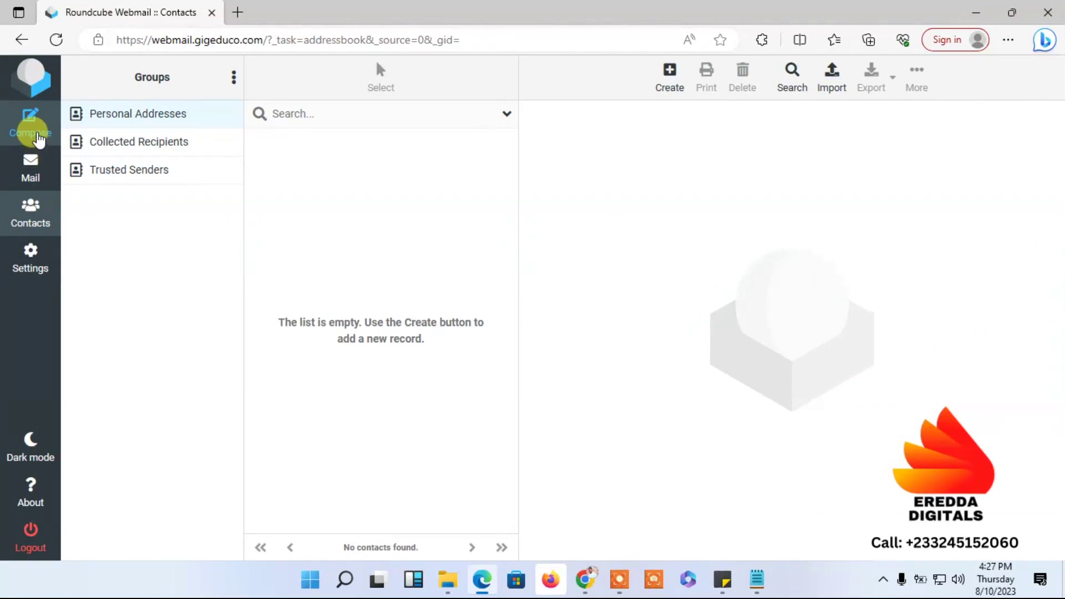
click(32, 169)
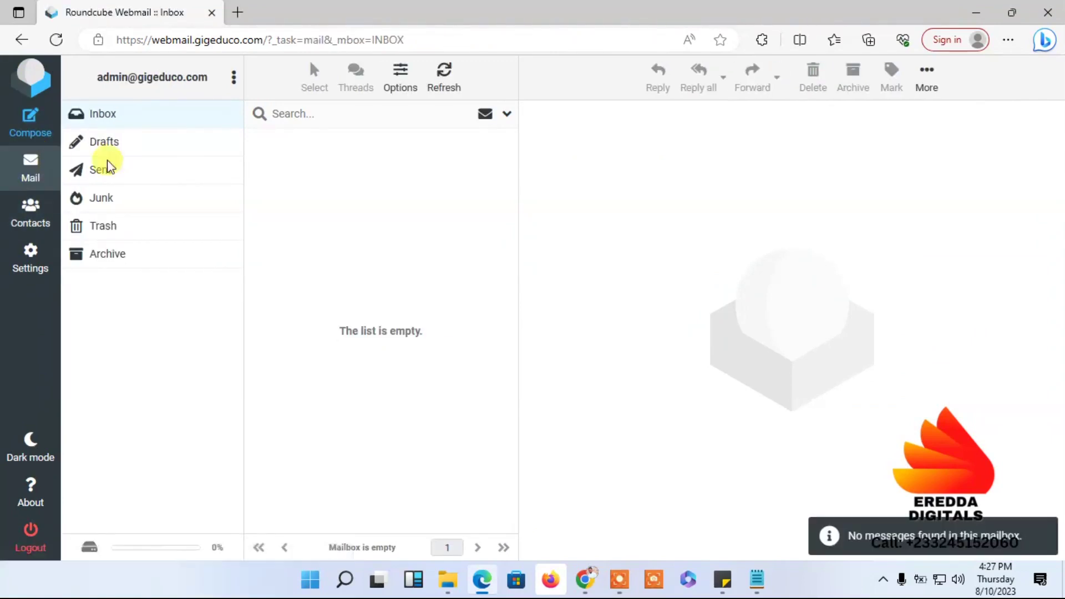
click(128, 118)
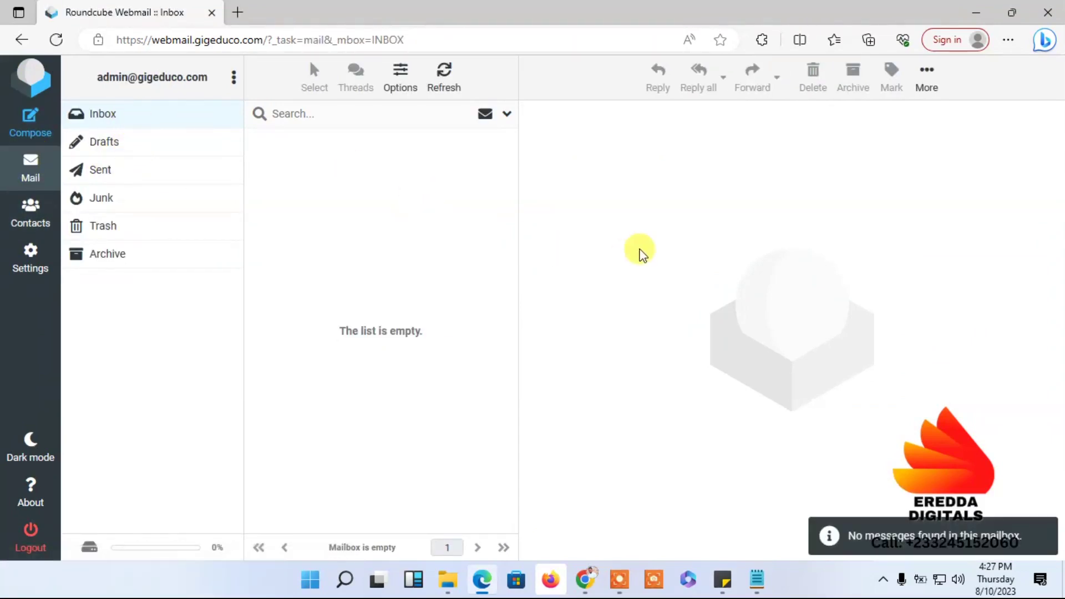